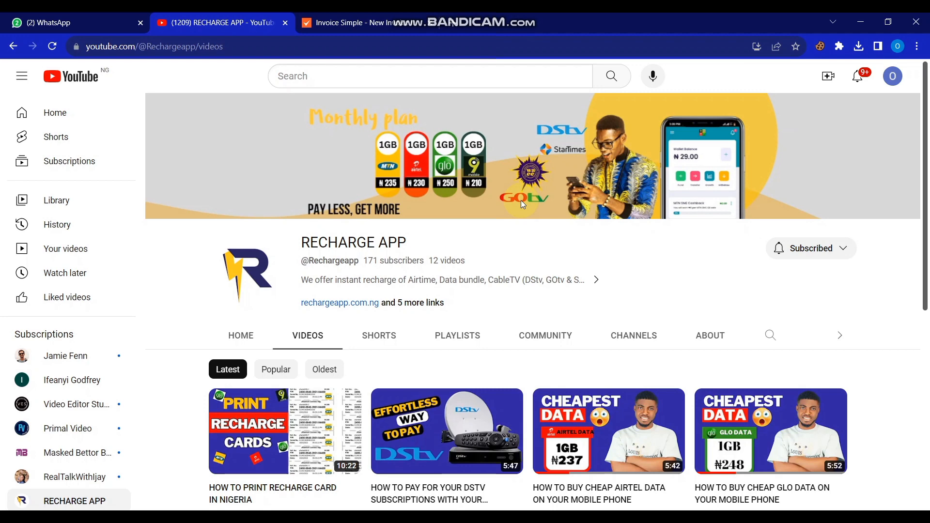
Step: Switch from the YouTube channel tab to the Invoice Simple tab
key("ctrl+Tab")
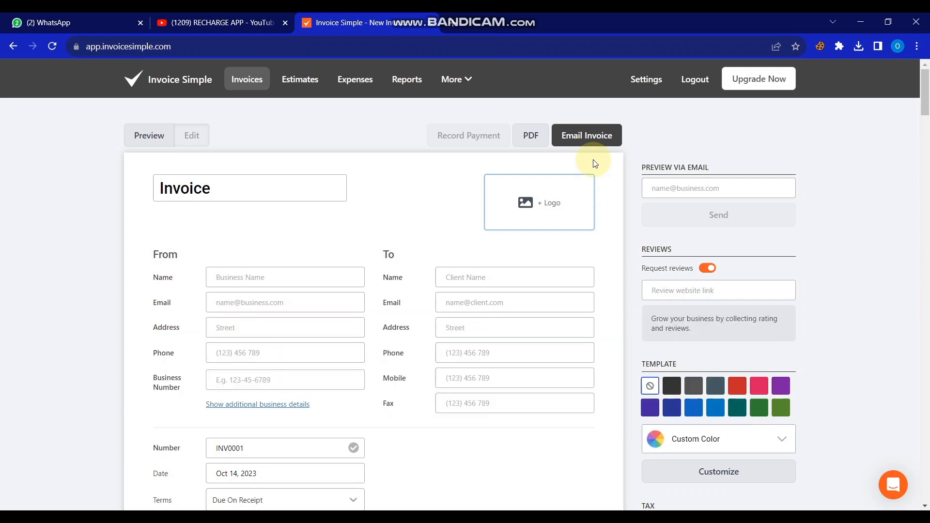
mouse_move(924, 114)
left_mouse_down()
mouse_move(924, 491)
mouse_move(906, 229)
mouse_move(920, 216)
mouse_move(923, 226)
mouse_move(924, 112)
left_mouse_up()
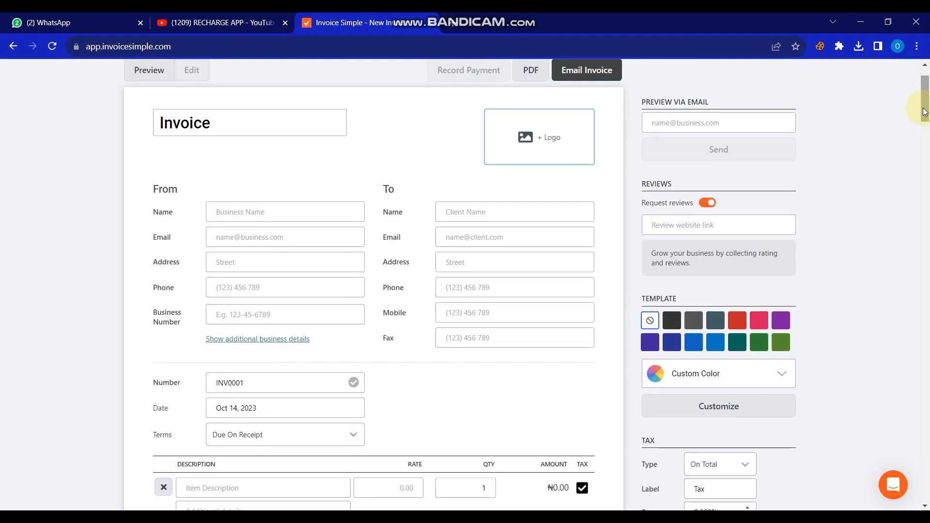
left_click_drag(926, 82, 922, 62)
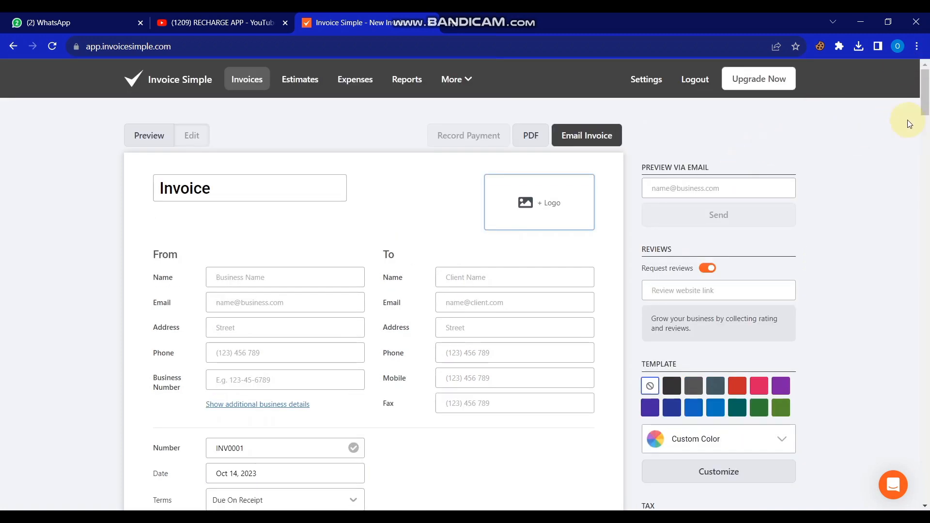
left_click_drag(923, 94, 926, 111)
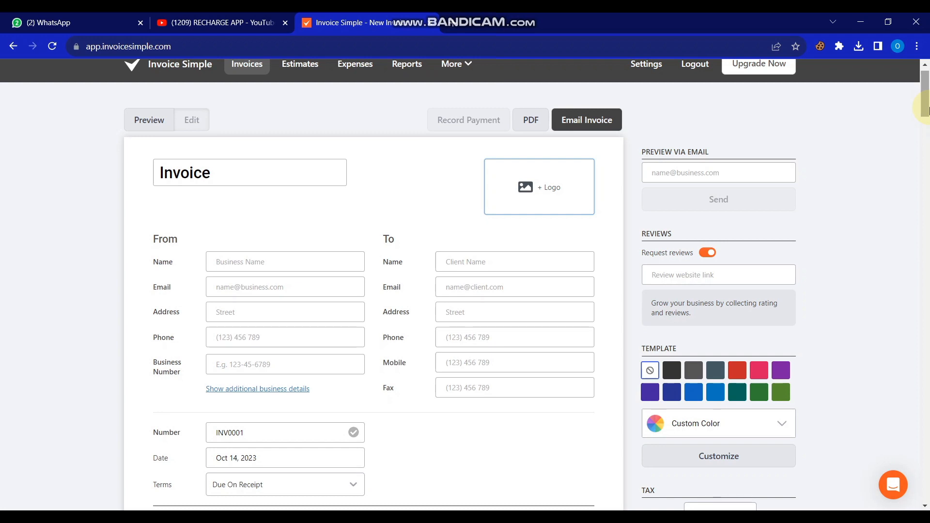
left_click(928, 108)
left_click_drag(928, 107, 926, 89)
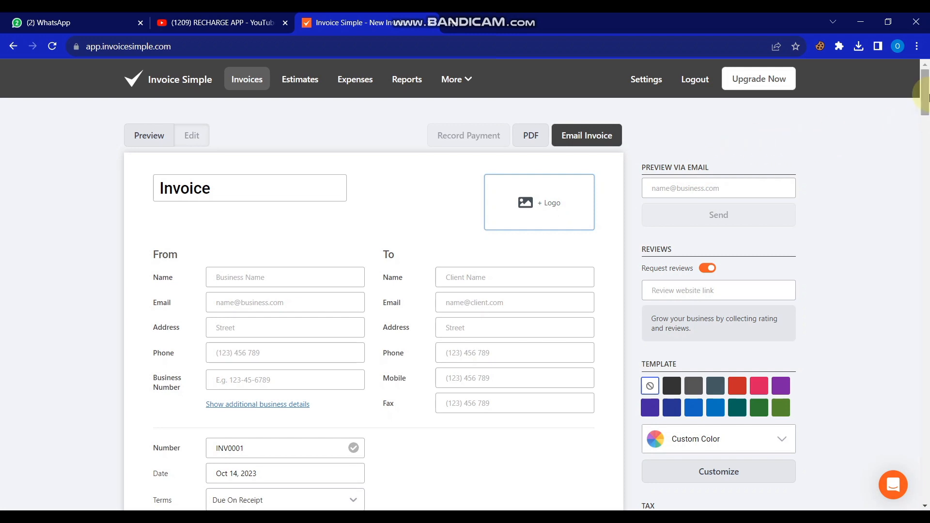
left_click_drag(926, 91, 925, 92)
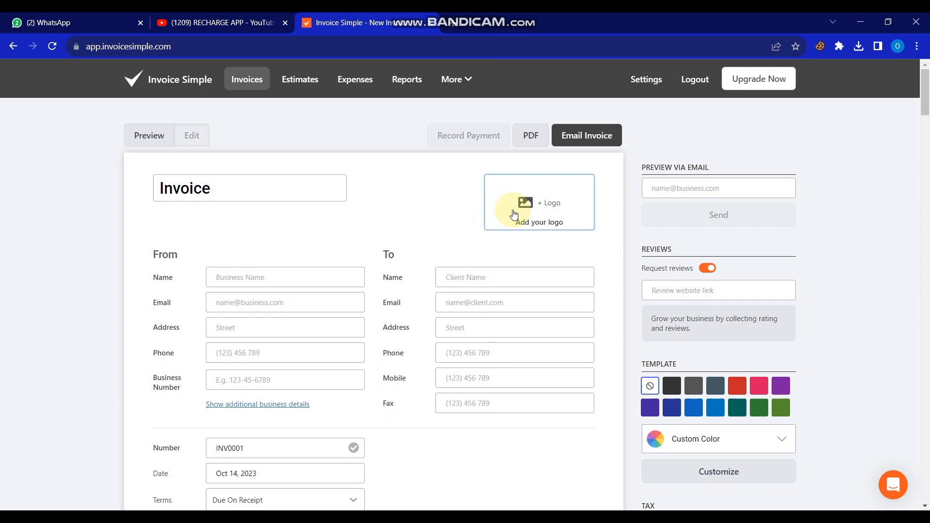
Step: Use the Visa_308051483 image from the Downloads folder as the invoice logo
left_click(537, 210)
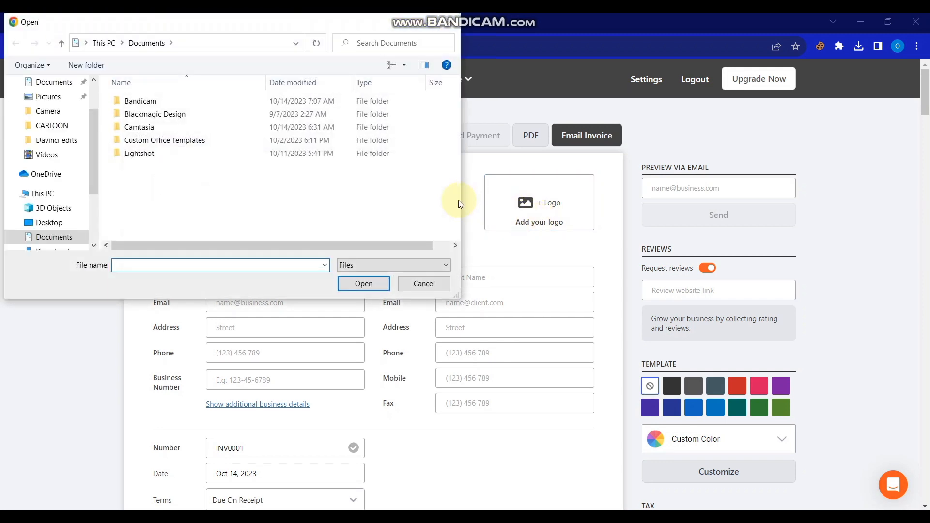
left_click_drag(91, 133, 88, 88)
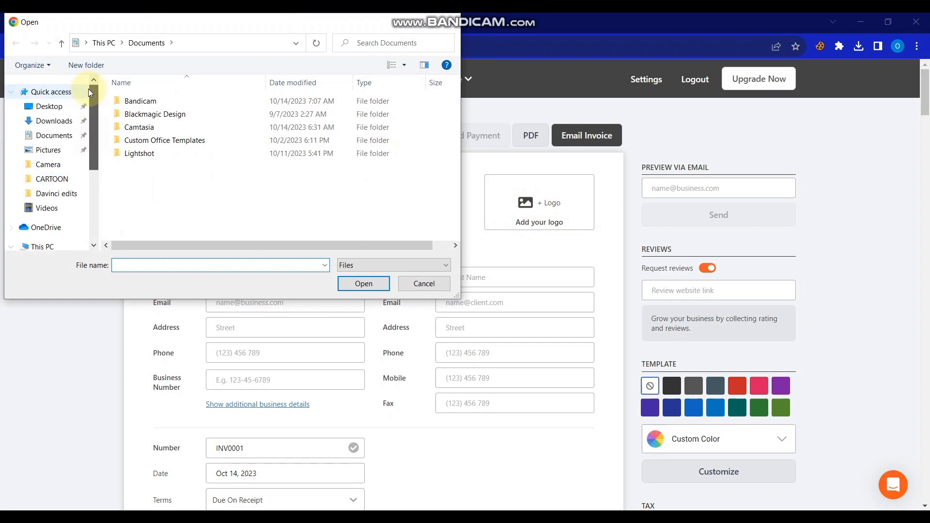
left_click(61, 125)
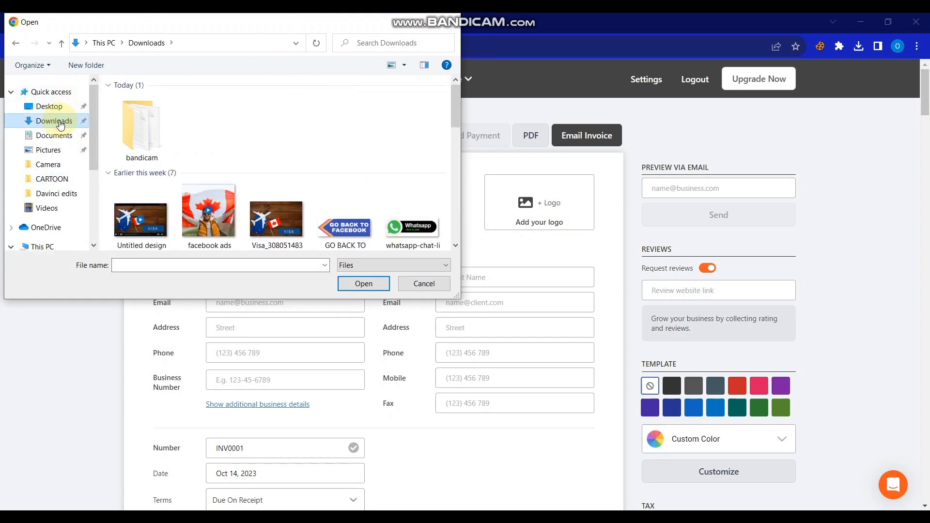
left_click_drag(455, 121, 456, 129)
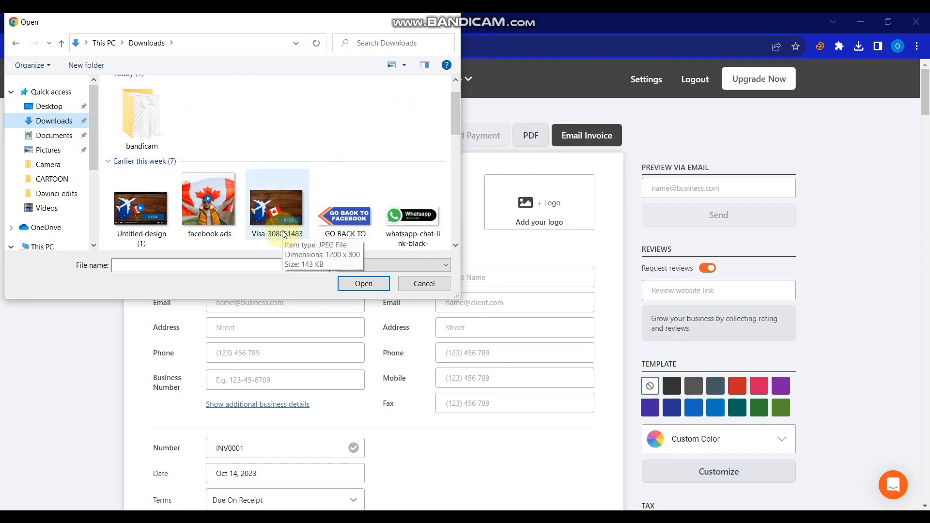
left_click(277, 198)
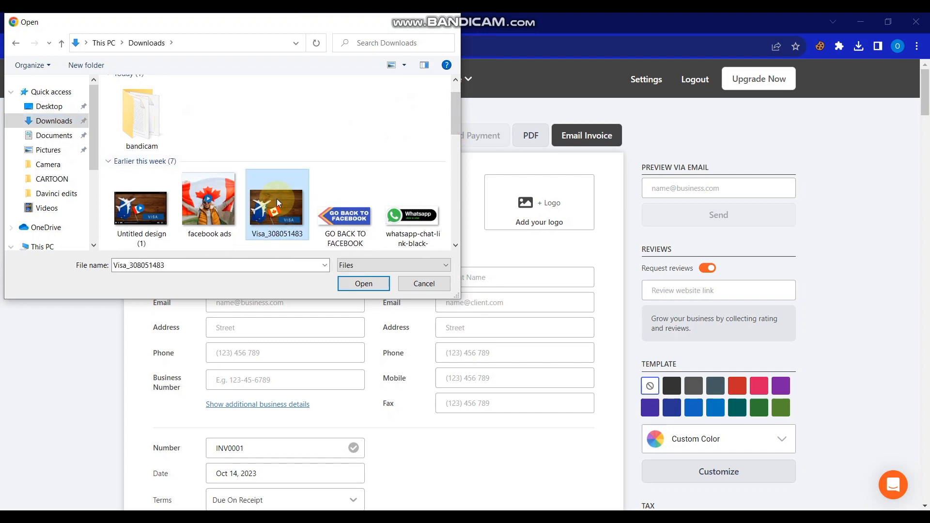
left_click(352, 284)
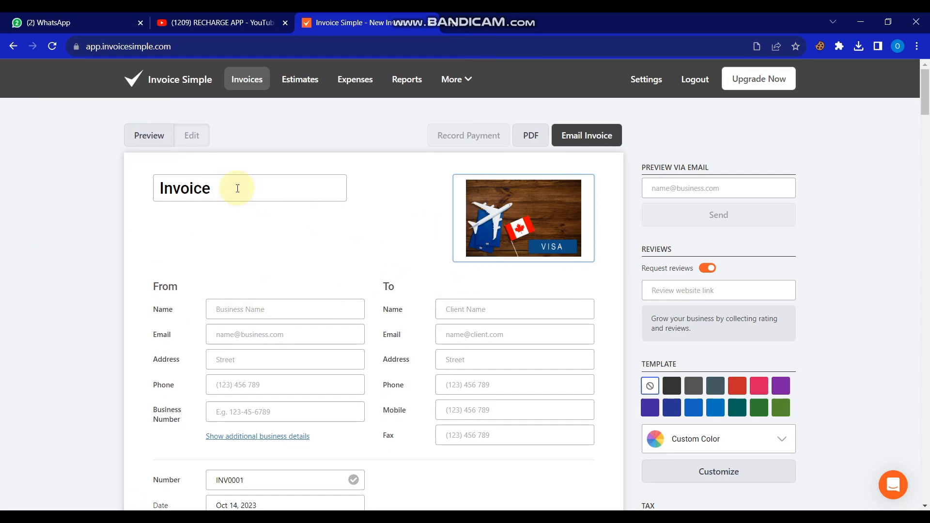
Step: Retitle the document from Invoice to RECEIPT
left_click(216, 184)
key("BackSpace")
key("BackSpace")
key("BackSpace")
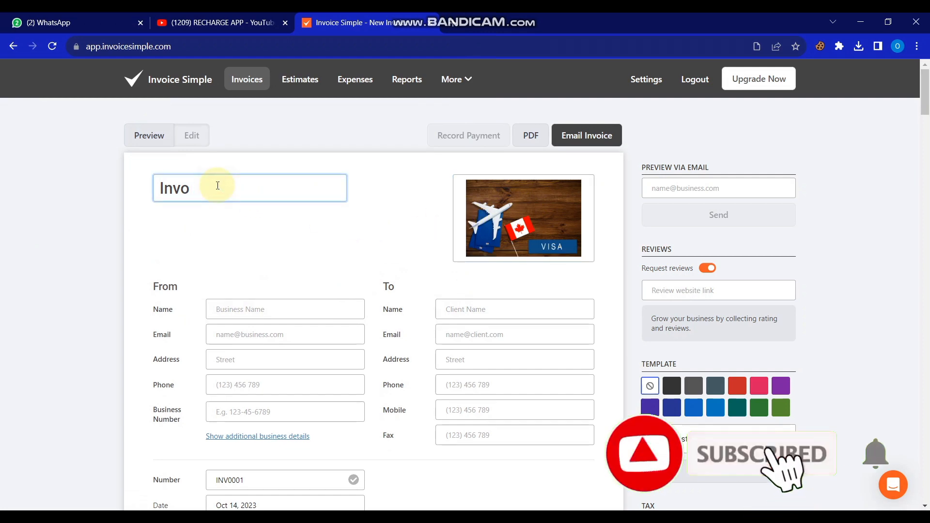
key("BackSpace")
key("BackSpace")
key("BackSpace")
key("BackSpace")
type("REC")
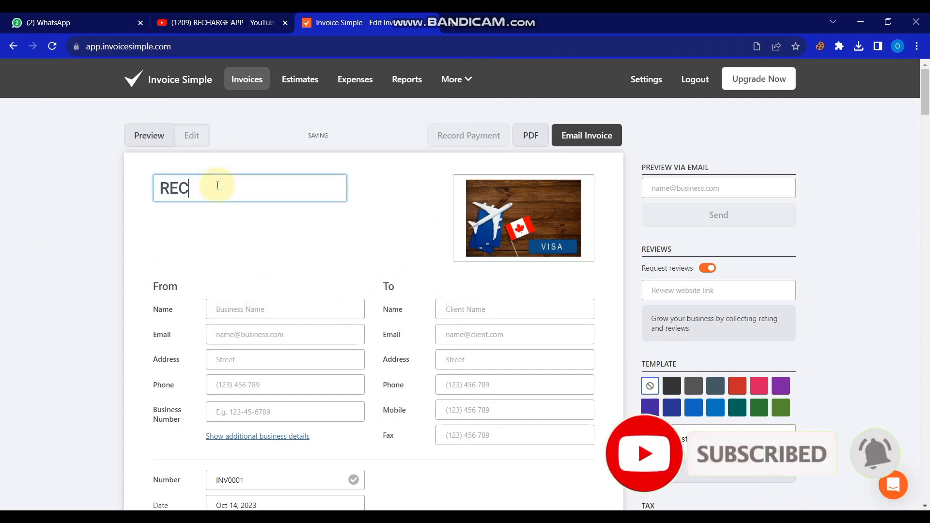
type("EIPT")
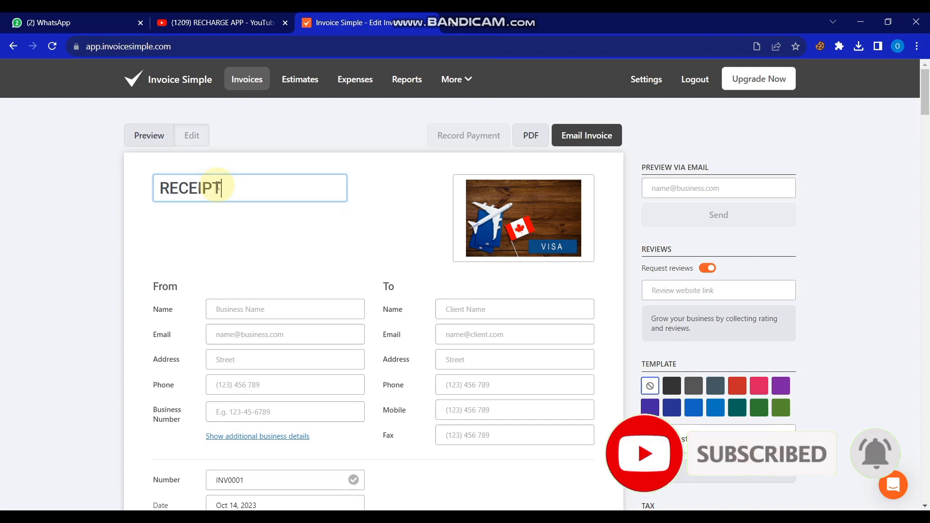
left_click(277, 229)
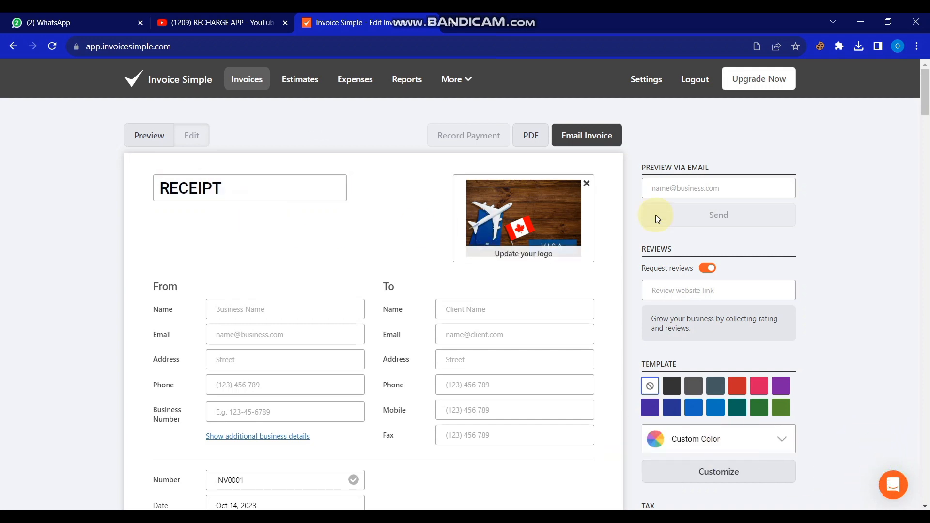
Step: Enter Recharge App as the sender's business name
left_click_drag(926, 97, 927, 120)
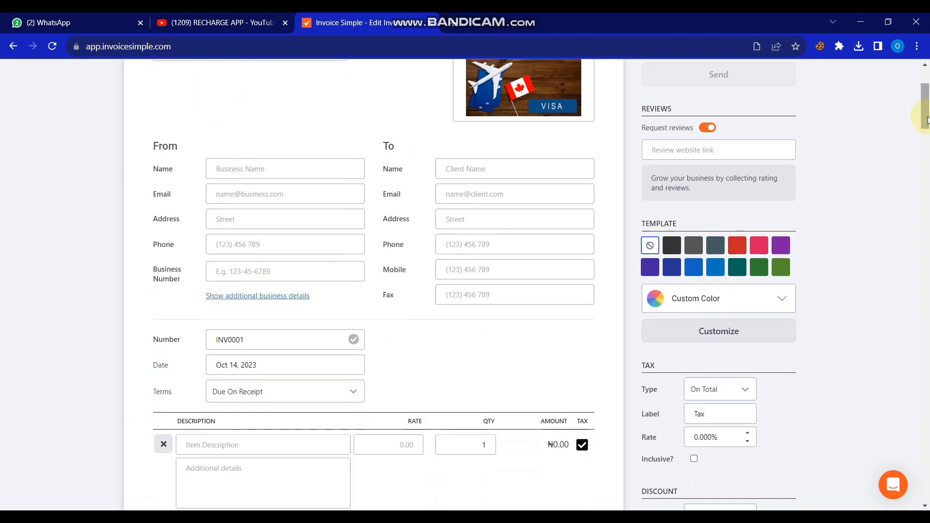
left_click(312, 169)
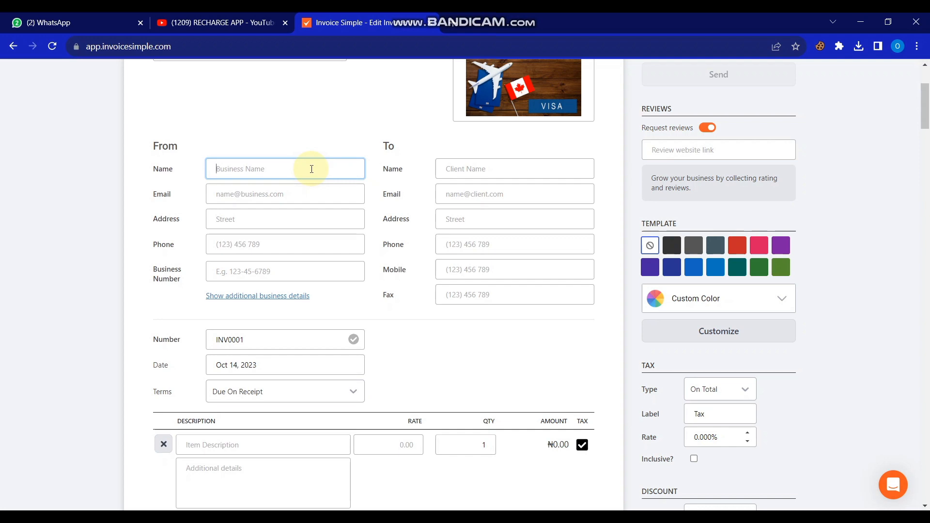
type("RECHARGE APP")
left_click_drag(286, 169, 204, 178)
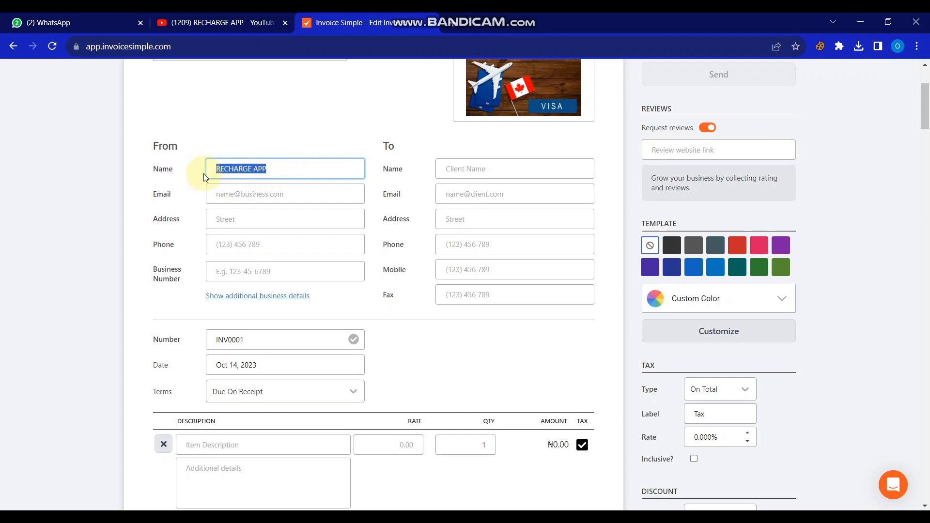
type("rech")
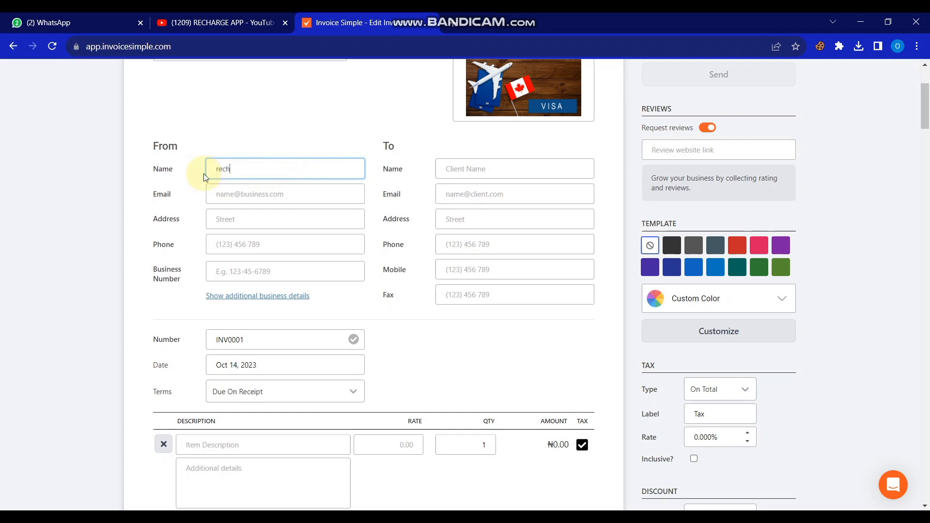
type("arge app")
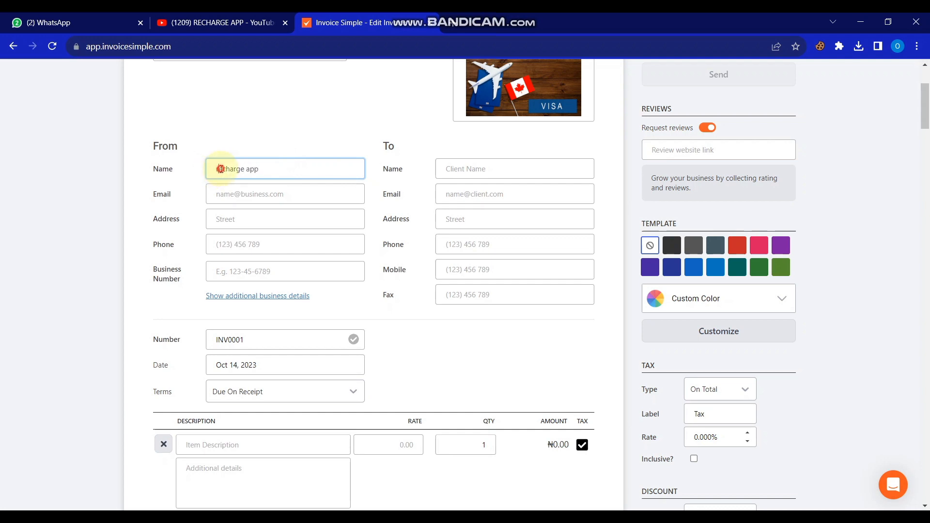
left_click(222, 170)
key("BackSpace")
type("R")
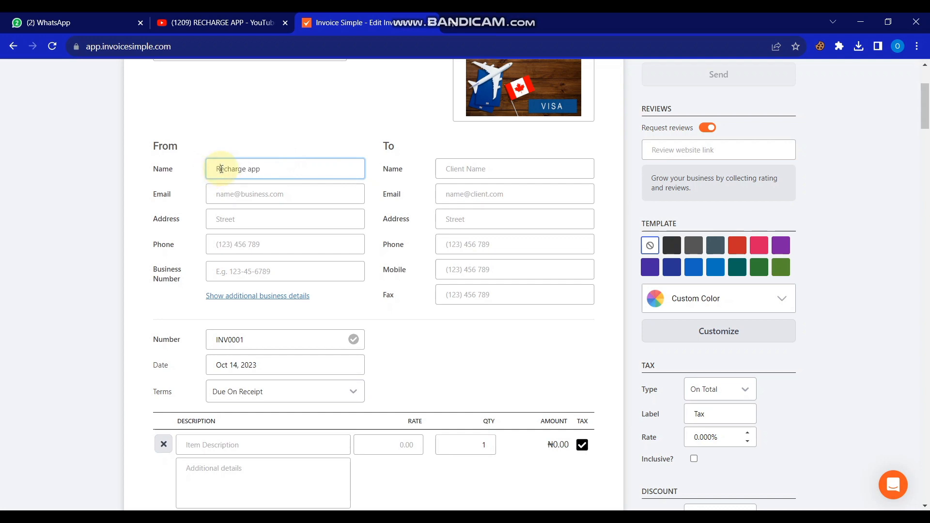
left_click(253, 170)
key("BackSpace")
type("A")
Step: Fill in the sender's Gmail e-mail address in the From section
left_click(282, 193)
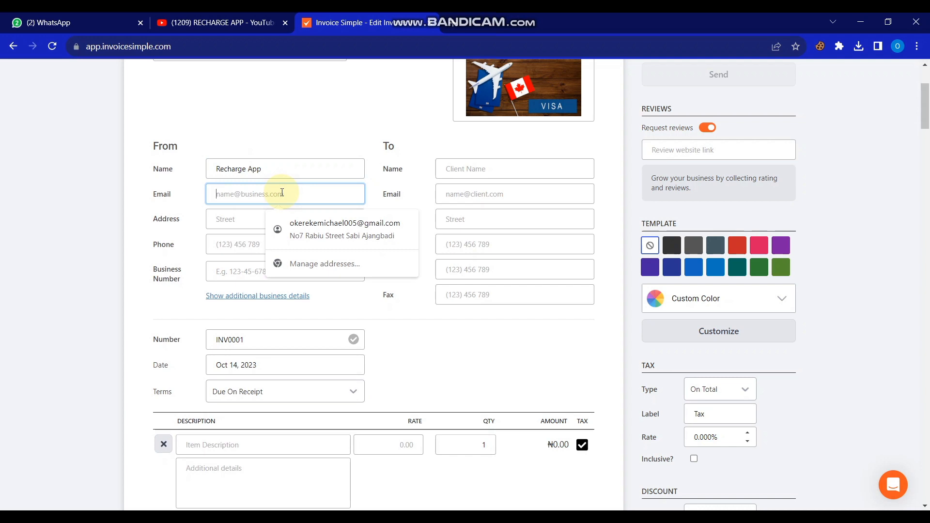
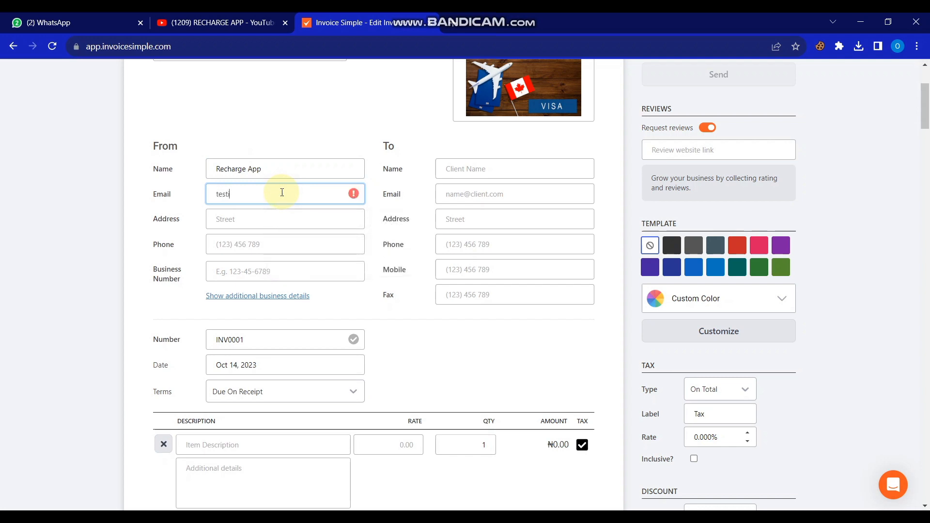
left_click(234, 194)
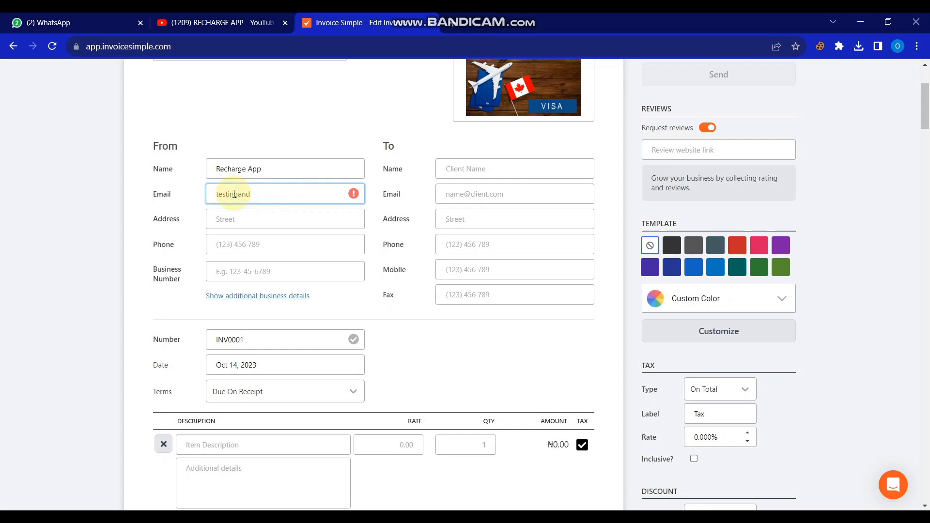
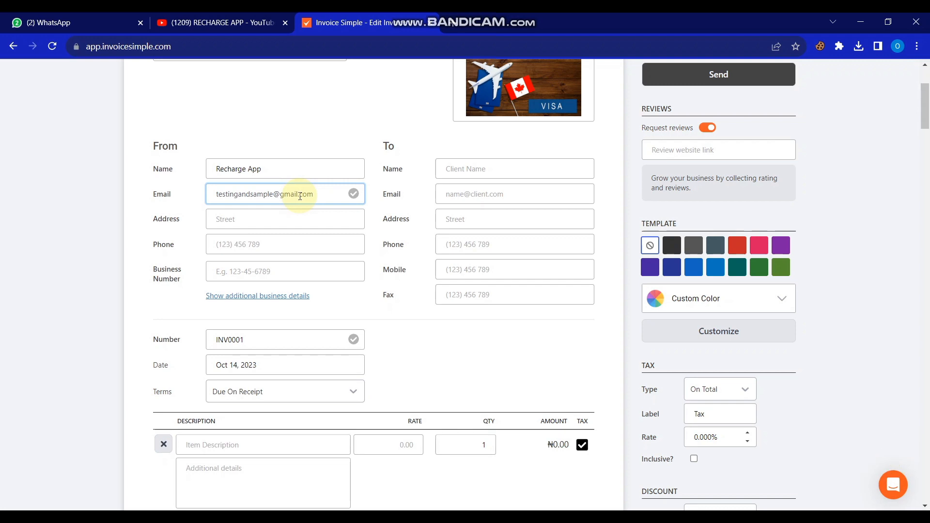
Step: Set the sender's address to Nigeria and the city to Lagos
left_click(273, 213)
type("na")
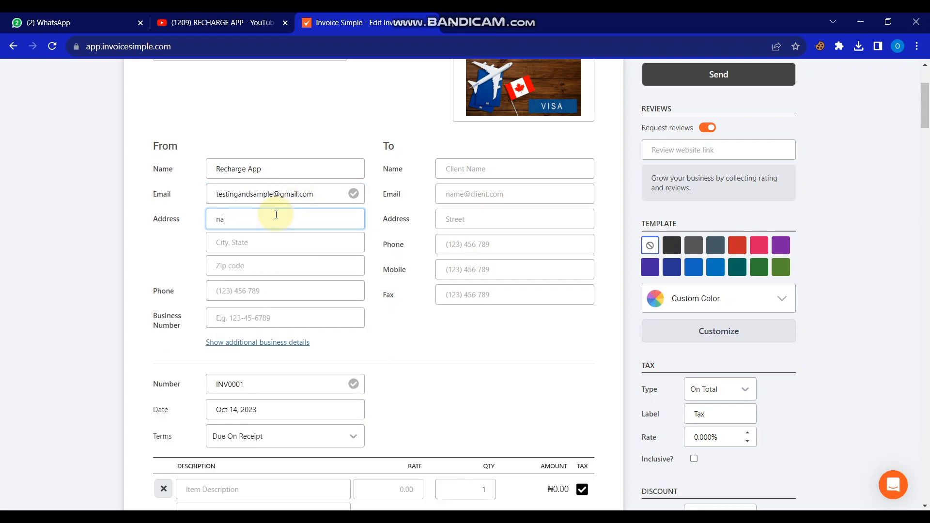
key("BackSpace")
key("BackSpace")
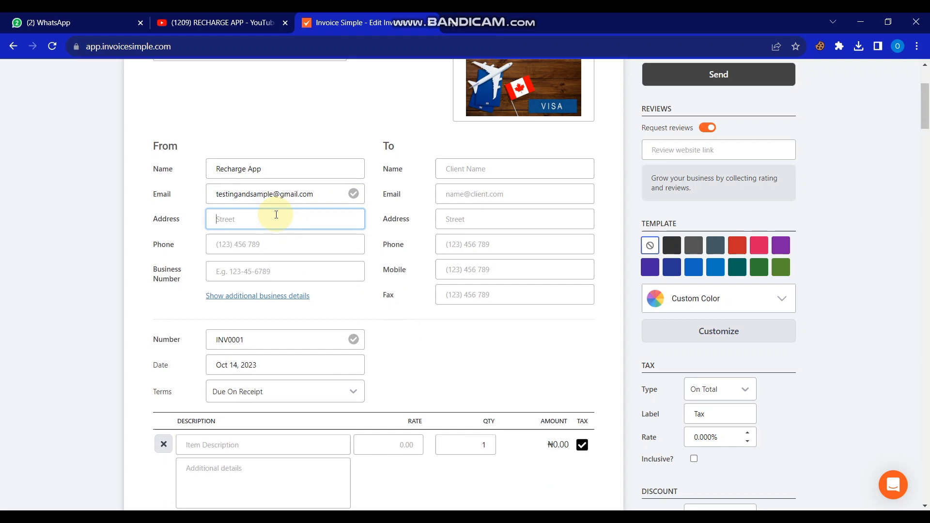
type("Nigeria")
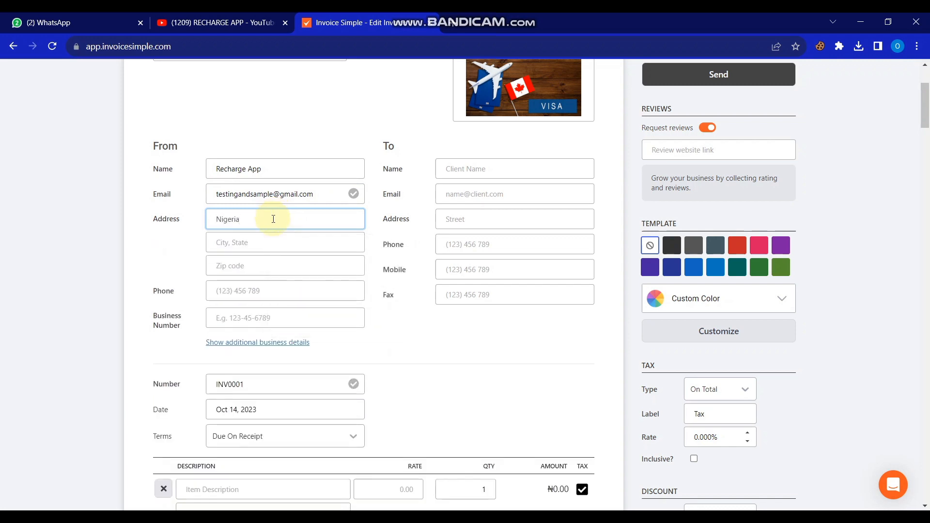
left_click(272, 242)
type("lag")
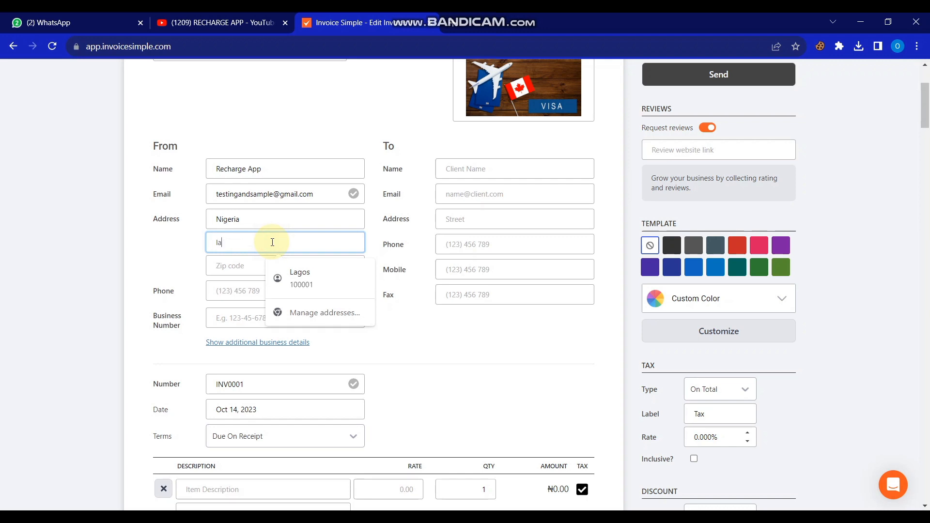
type("o")
type("s")
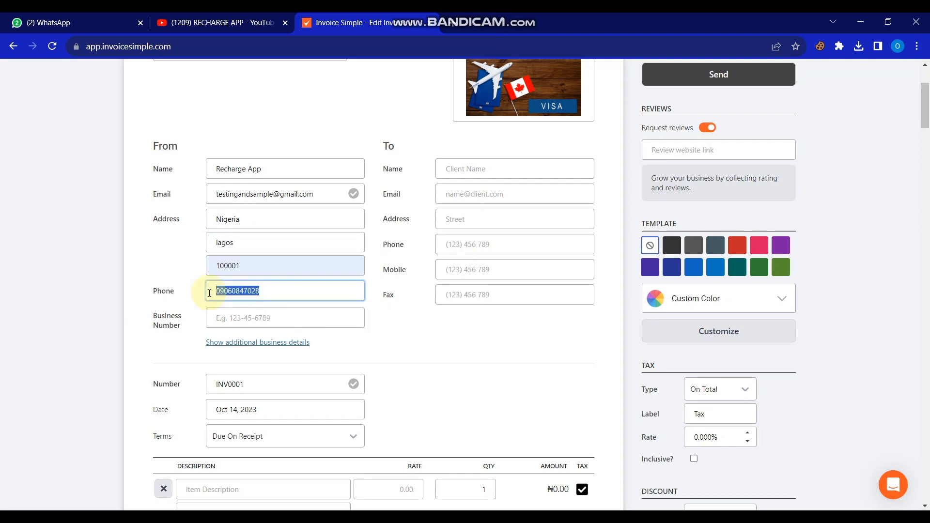
Step: Paste the phone number in as the sender's business number
left_click(246, 311)
key("ctrl+v")
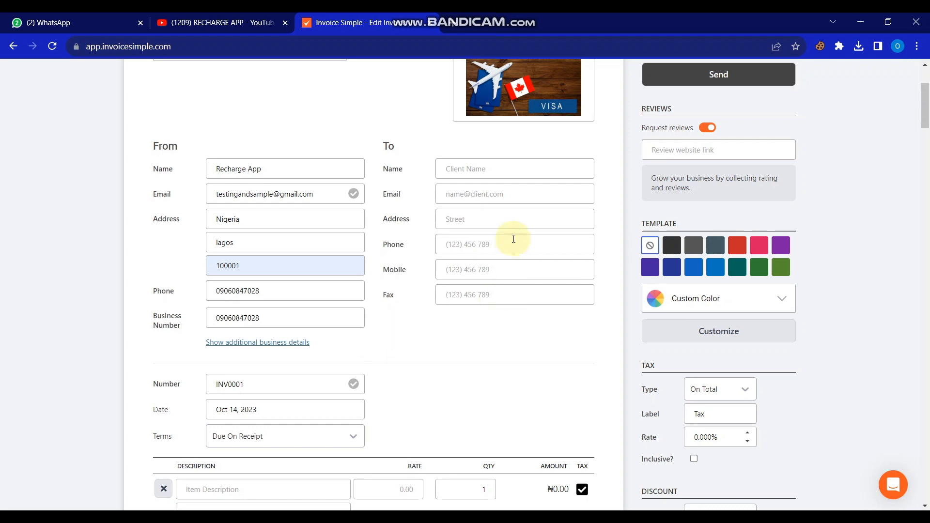
left_click(493, 171)
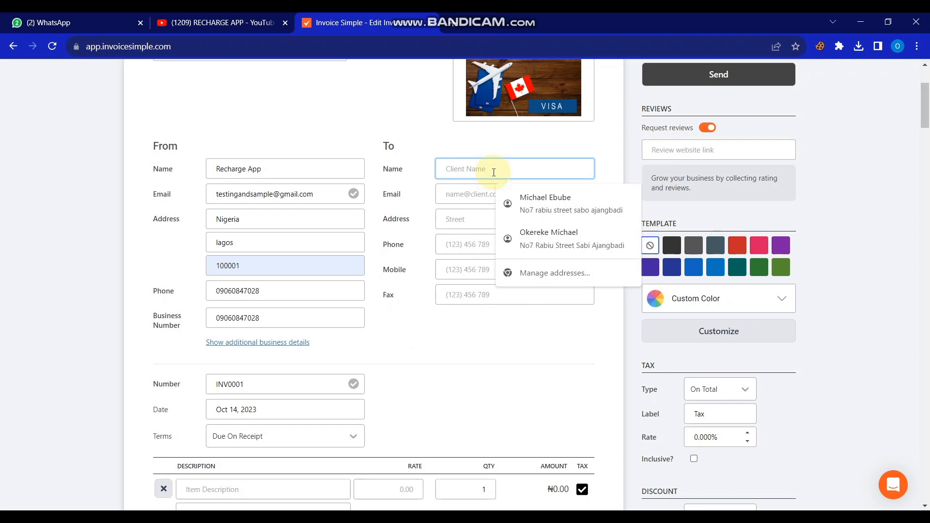
Step: Enter the client's name and e-mail address in the To section
type("d")
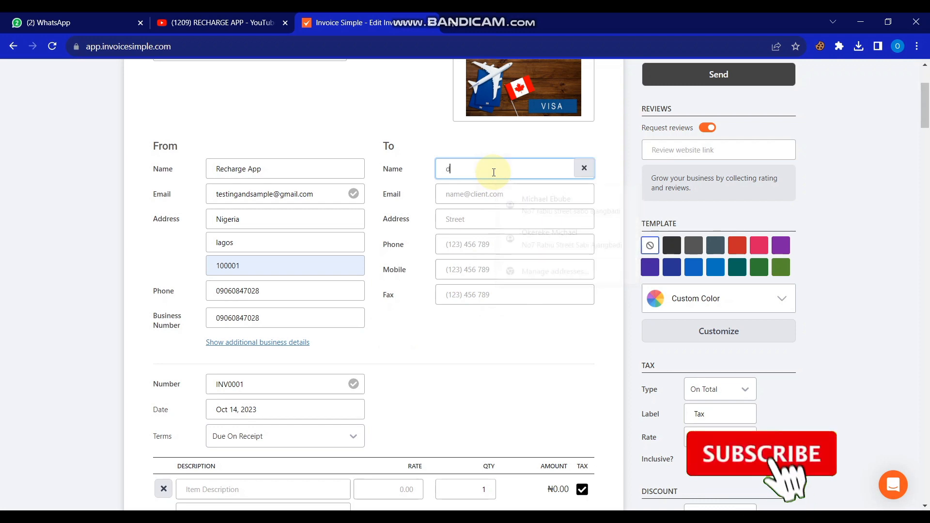
type("avid")
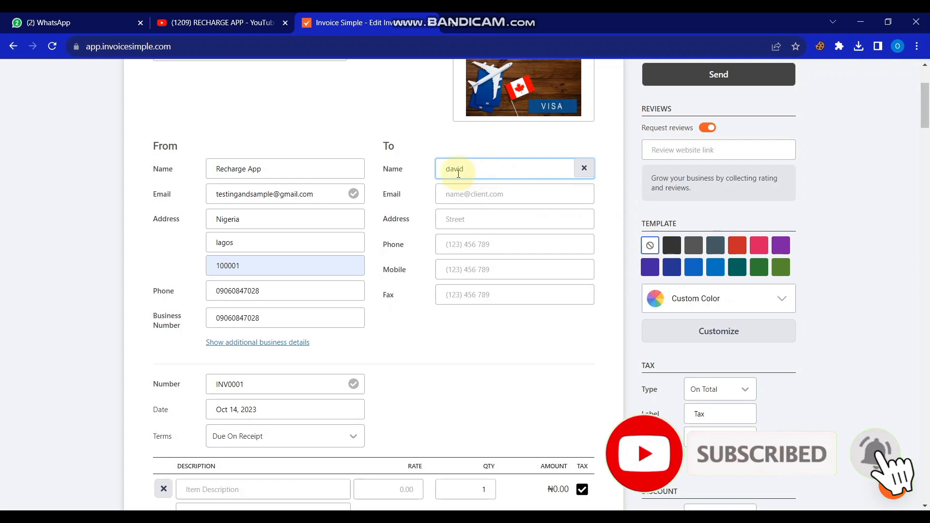
left_click(465, 194)
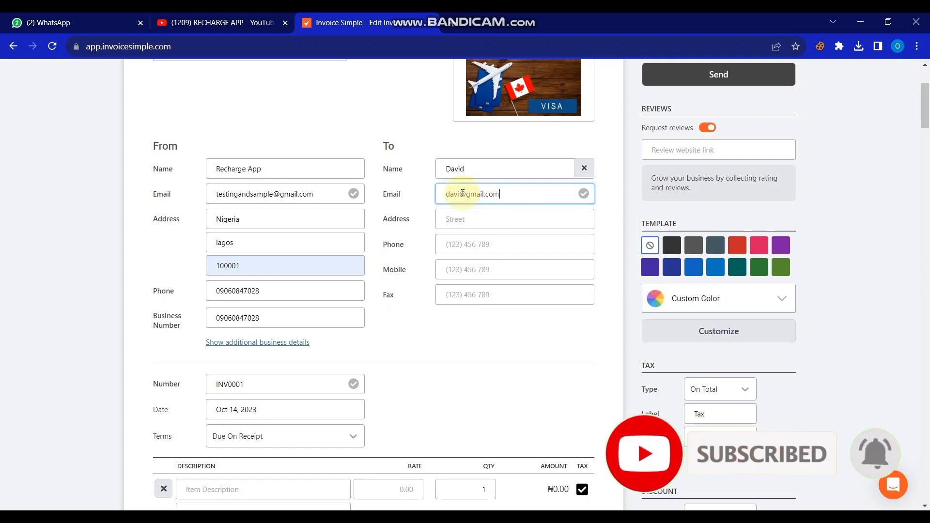
Step: Give the client's address as Nigerian with city Lagos
left_click(478, 219)
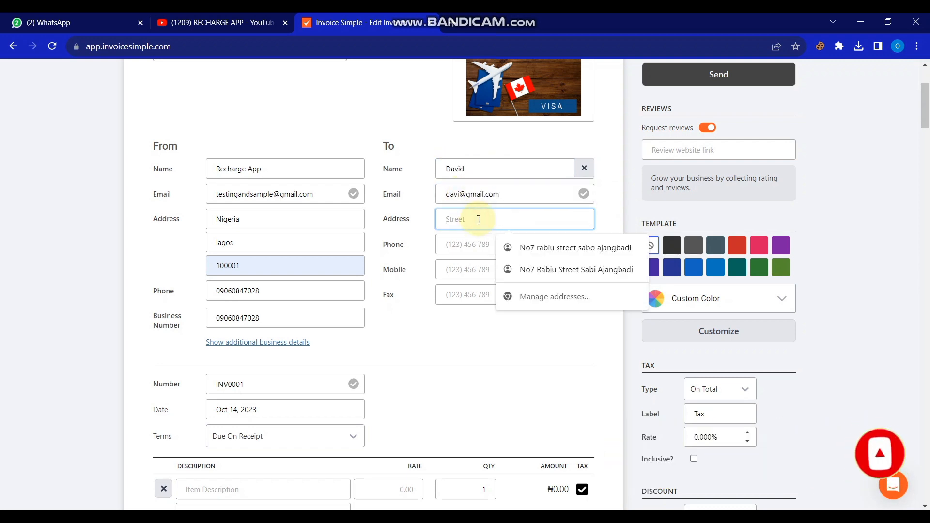
type("nai")
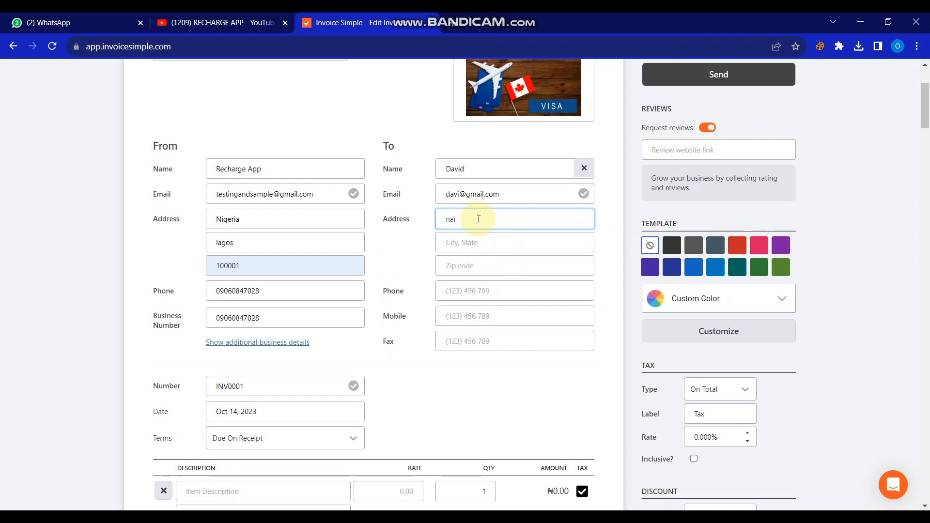
key("BackSpace")
key("BackSpace")
type("igerian")
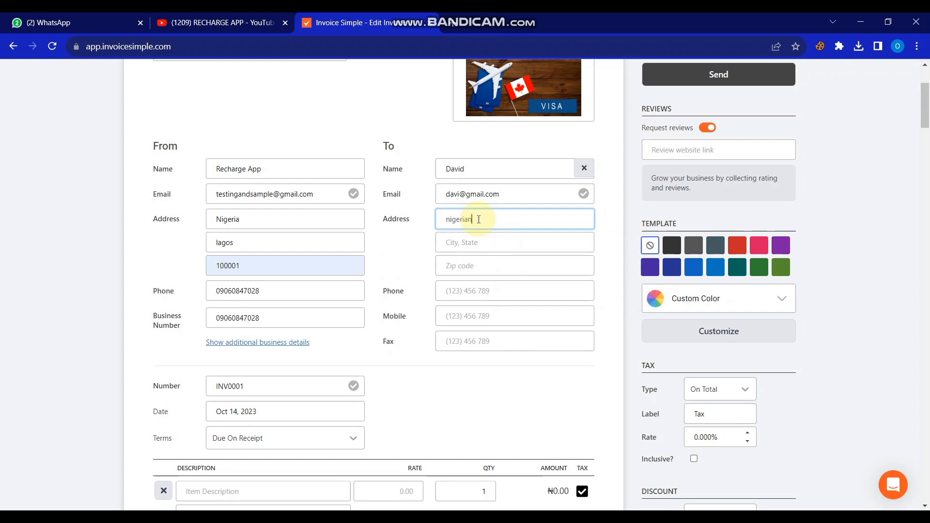
left_click(476, 241)
type("lagos")
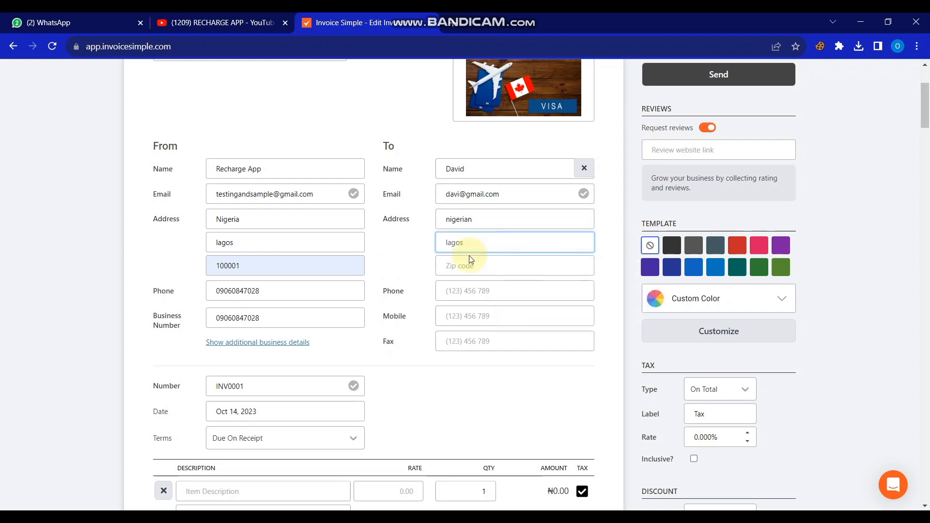
left_click(468, 264)
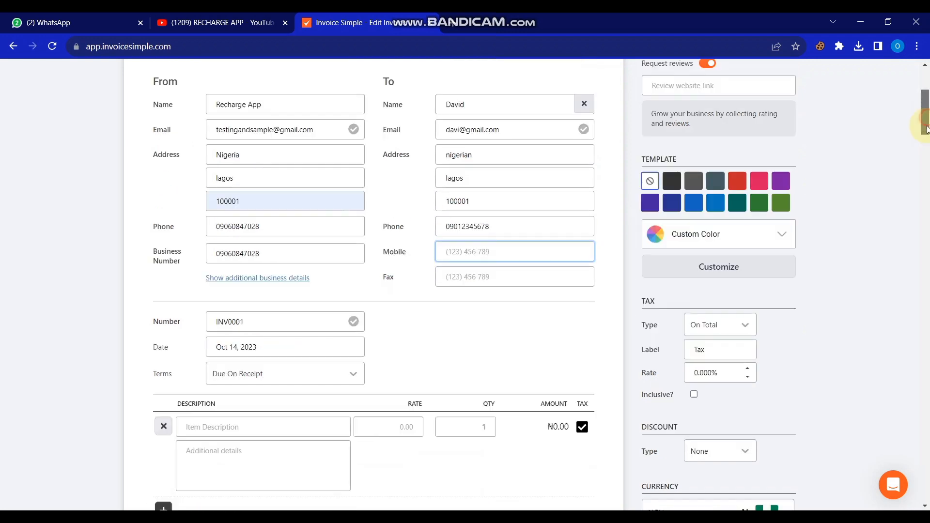
mouse_move(926, 128)
left_mouse_down()
mouse_move(925, 137)
mouse_move(925, 129)
left_mouse_up()
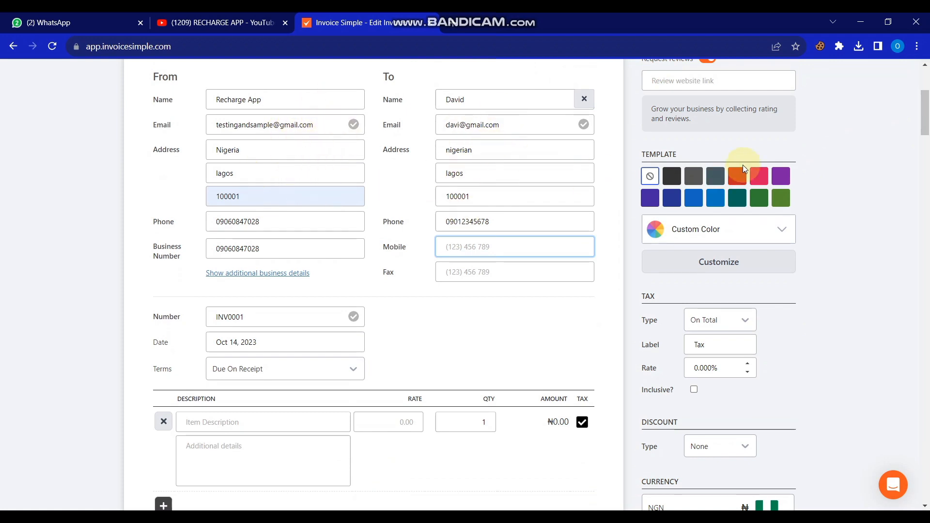
left_click_drag(926, 104, 926, 117)
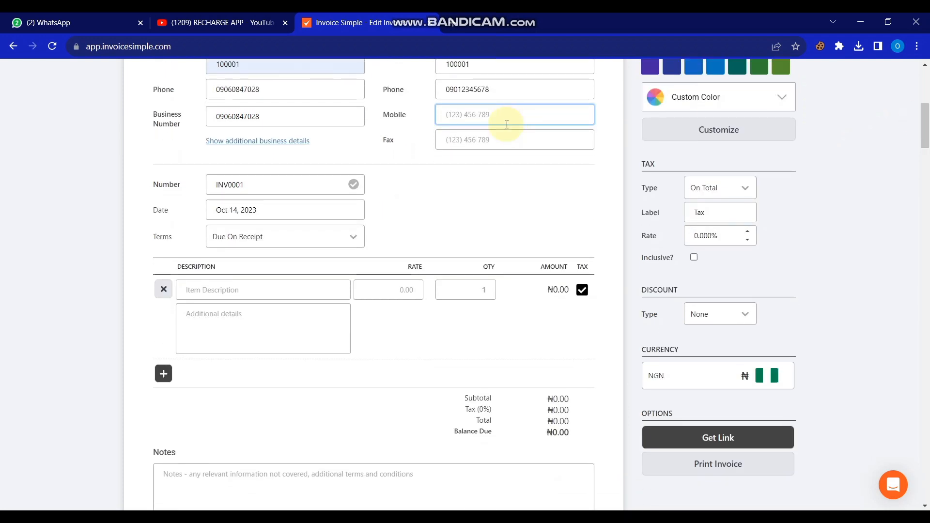
Step: Renumber to REC0001 and add item MTN SME (1GB) at rate 239 with phone details
left_click(253, 184)
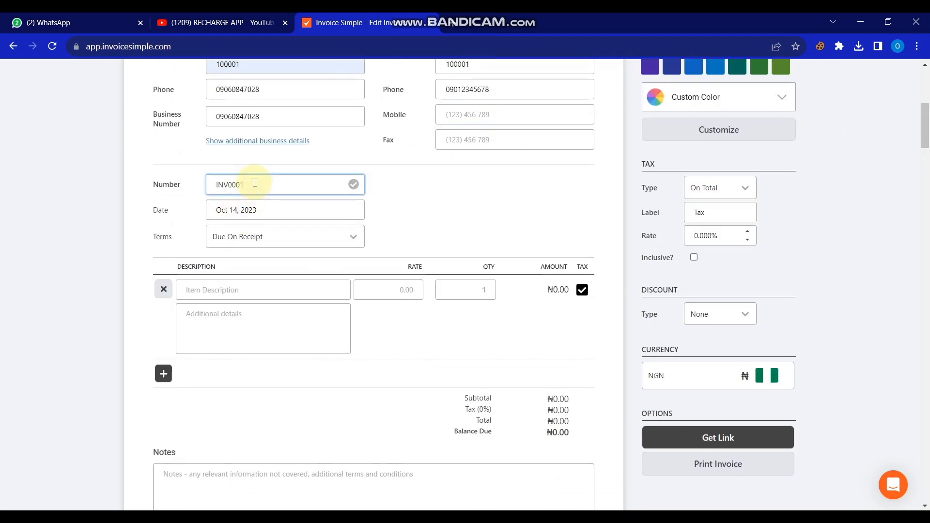
left_click_drag(925, 136, 925, 133)
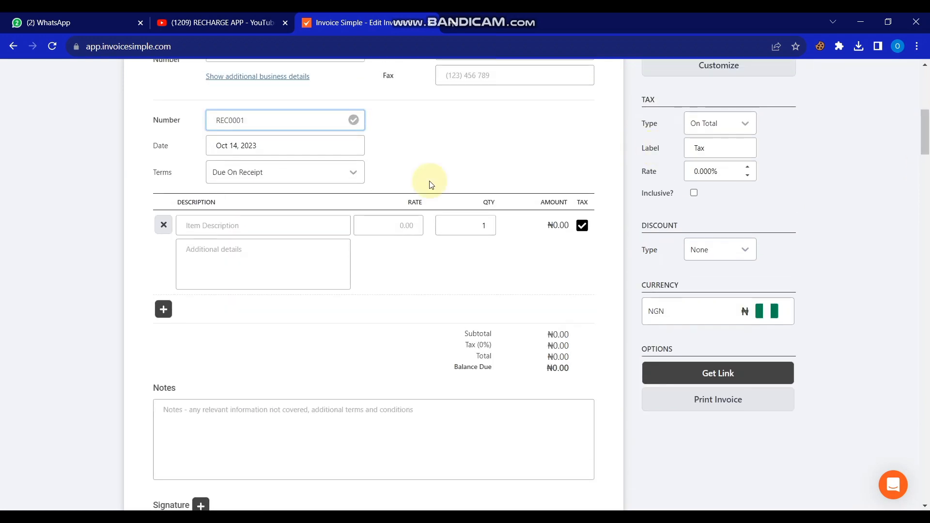
left_click(305, 223)
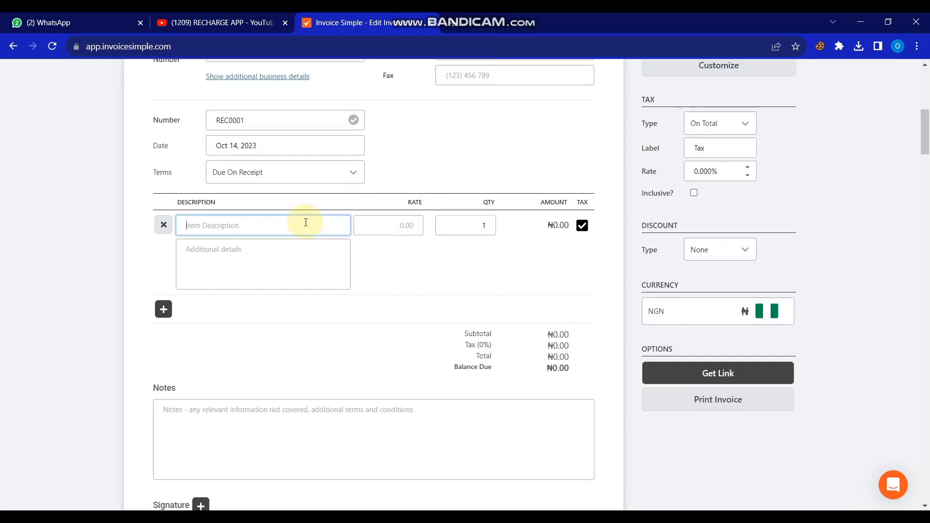
type("MTN SME (1GB)")
left_click(377, 221)
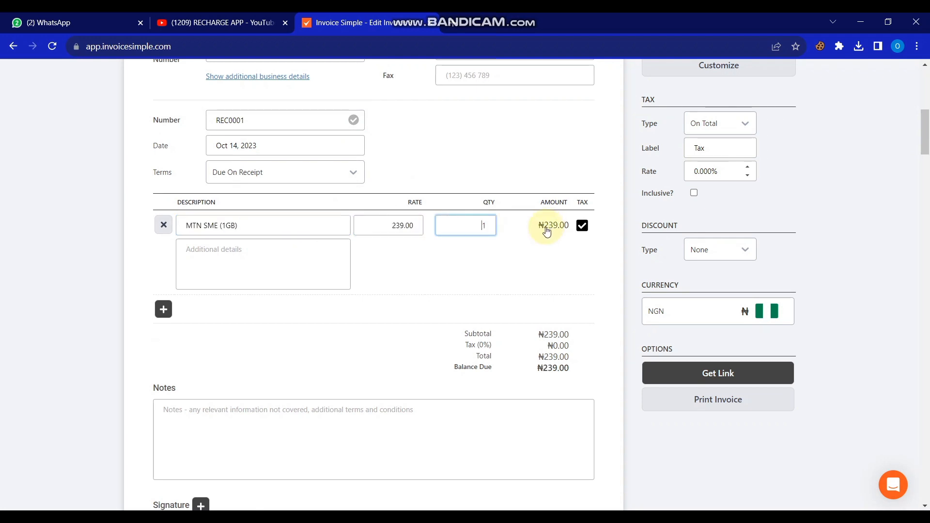
left_click(303, 245)
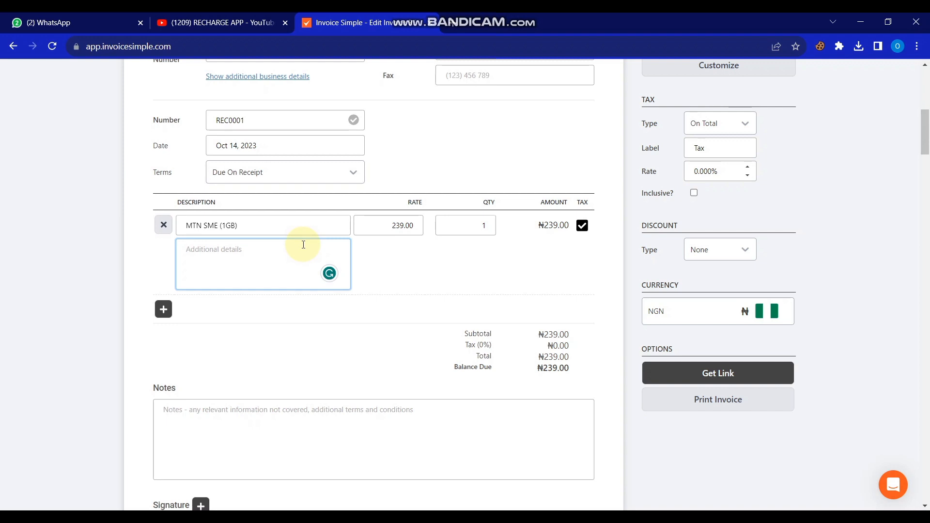
key("ctrl+v")
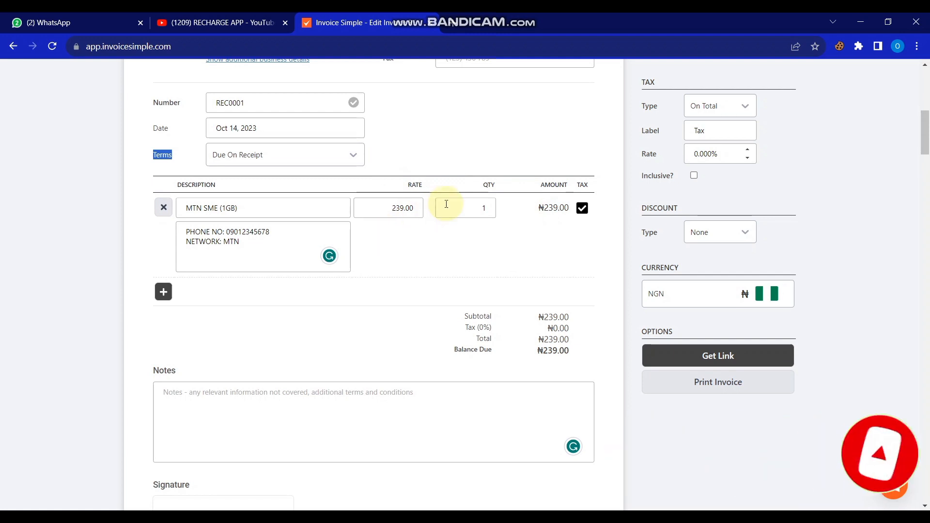
Step: Set the MTN item's quantity to 10, totalling ₦2,390.00
left_click(489, 208)
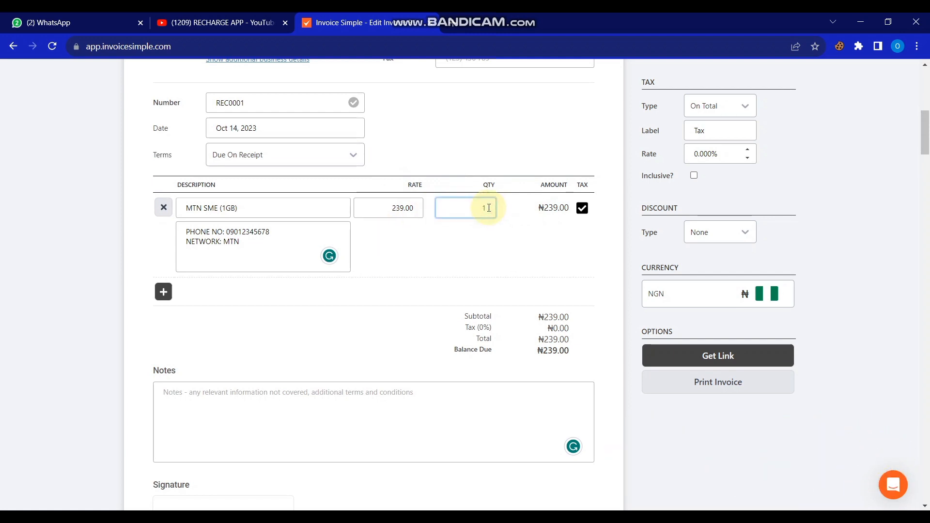
key("BackSpace")
type("10")
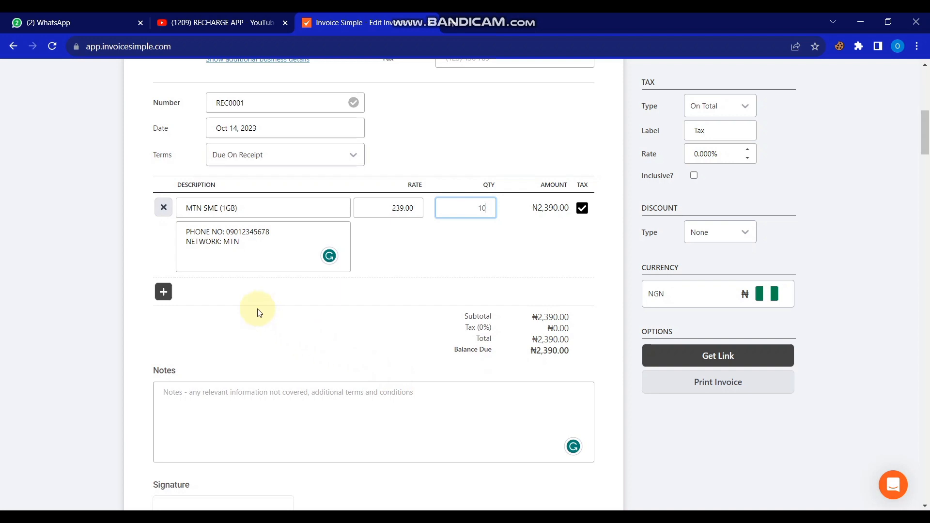
Step: Add a second item, AIRTEL CG (1GB), at rate 233 and quantity 5
left_click(163, 293)
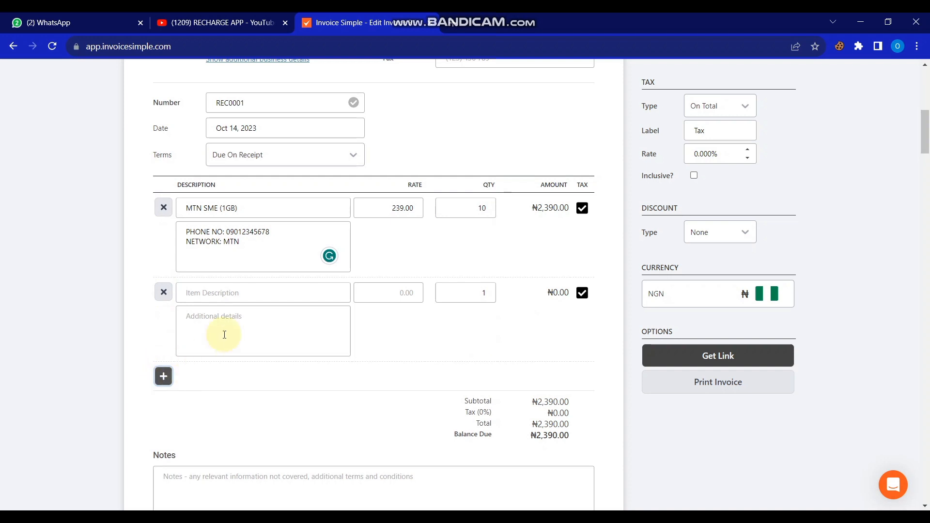
left_click(232, 291)
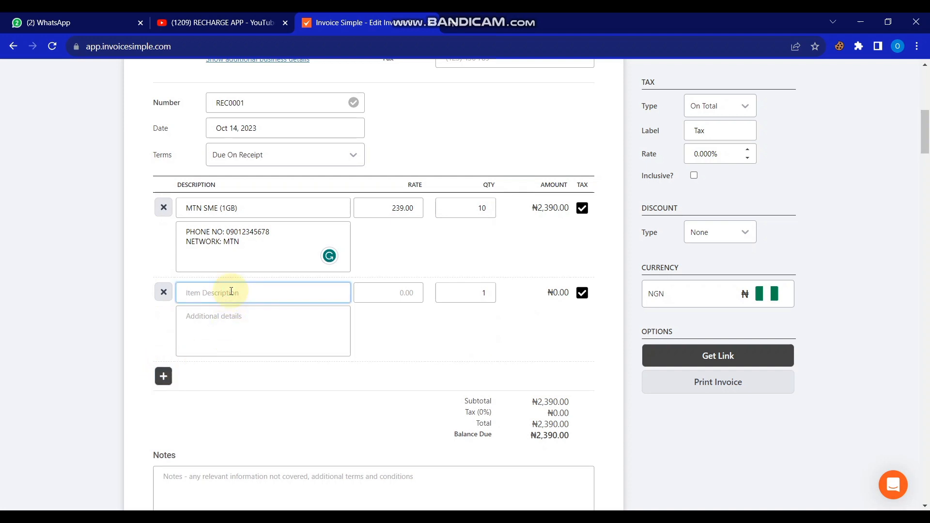
type("AIRTEL CG (1GB)")
left_click(407, 292)
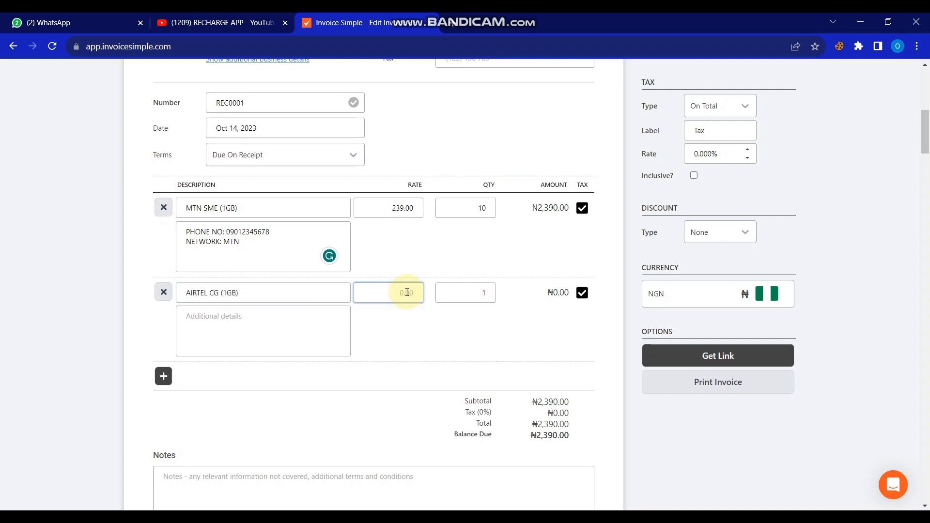
type("2330")
left_click(488, 296)
key("BackSpace")
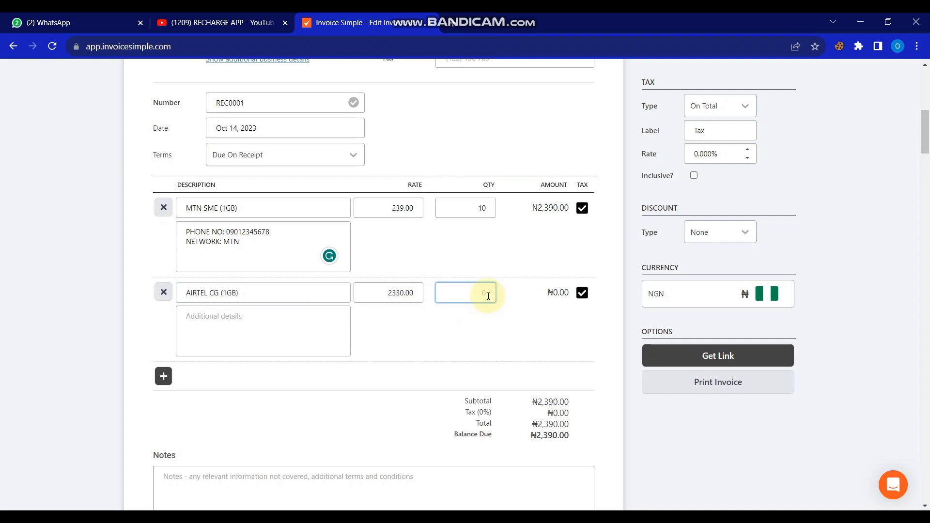
type("5")
left_click(404, 293)
key("BackSpace")
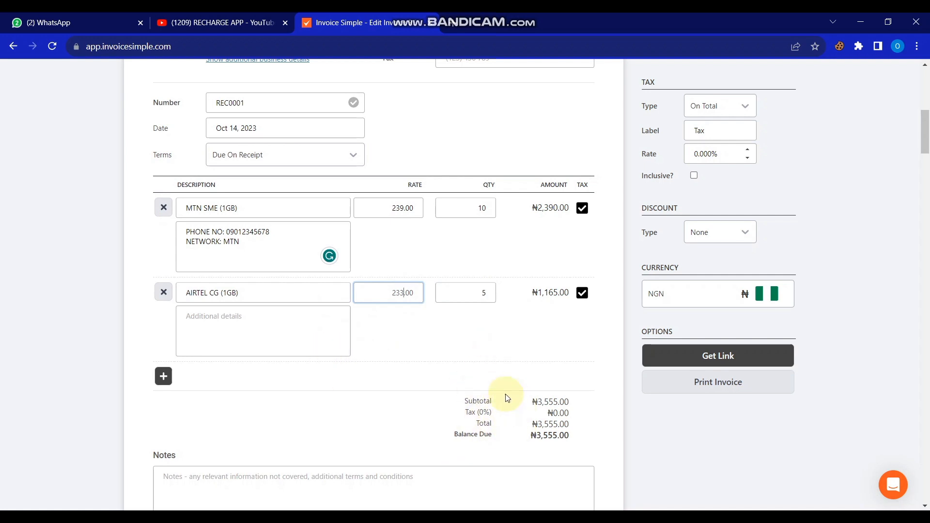
Step: Copy the MTN item's phone and network details into the AIRTEL item, changing MTN to AIRTEL
left_click(270, 326)
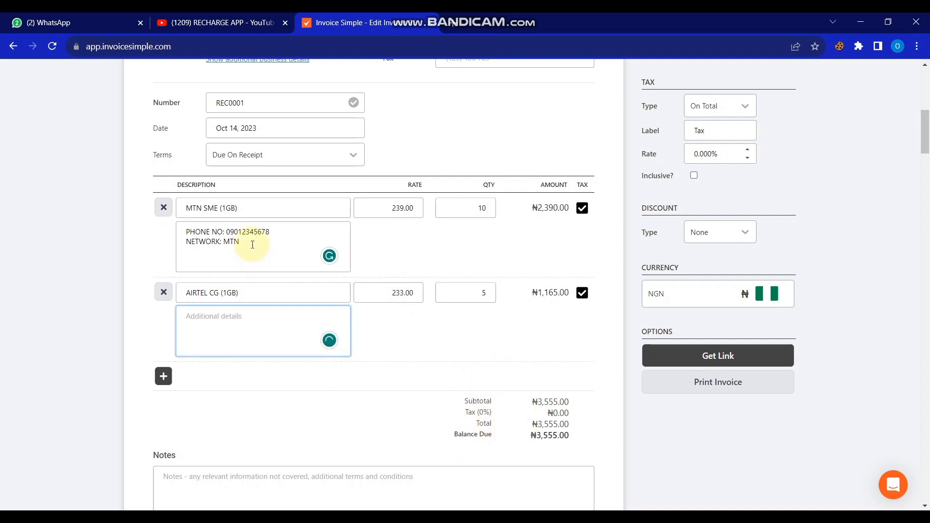
left_click_drag(249, 243, 182, 229)
key("ctrl+c")
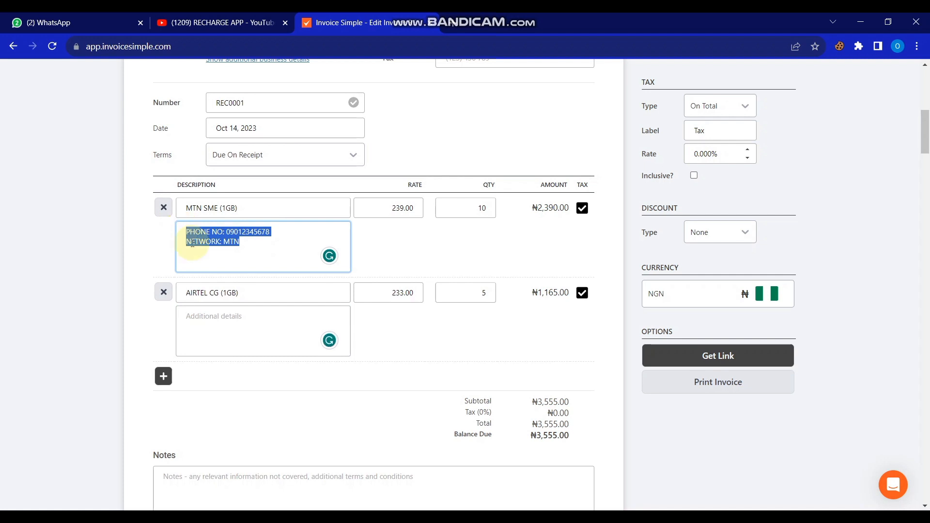
left_click(219, 321)
key("ctrl+v")
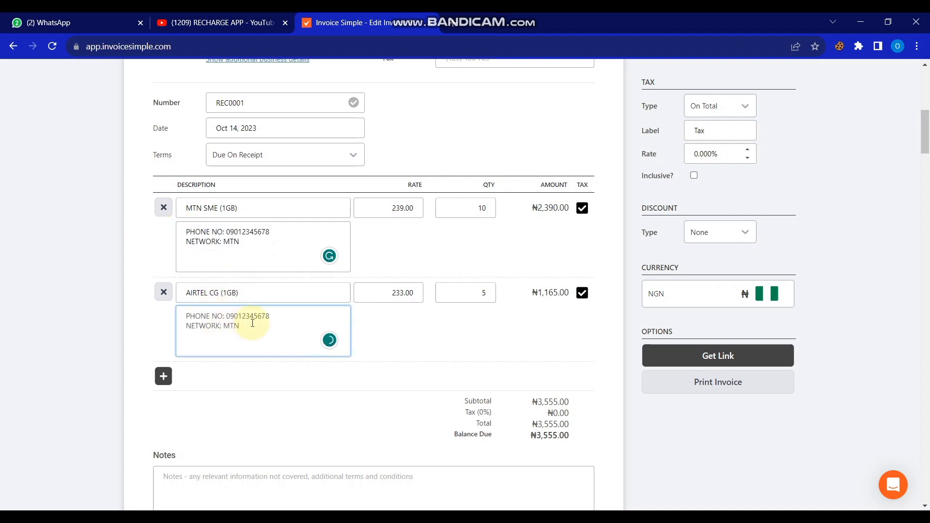
left_click(272, 316)
left_click(245, 327)
key("BackSpace")
key("BackSpace")
type("AIRTEL")
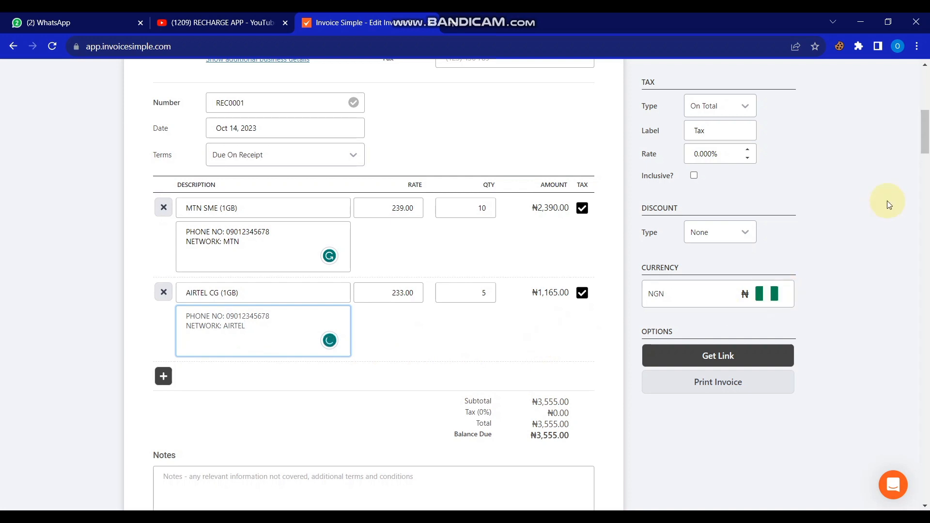
mouse_move(927, 143)
left_mouse_down()
mouse_move(922, 100)
mouse_move(914, 162)
left_mouse_up()
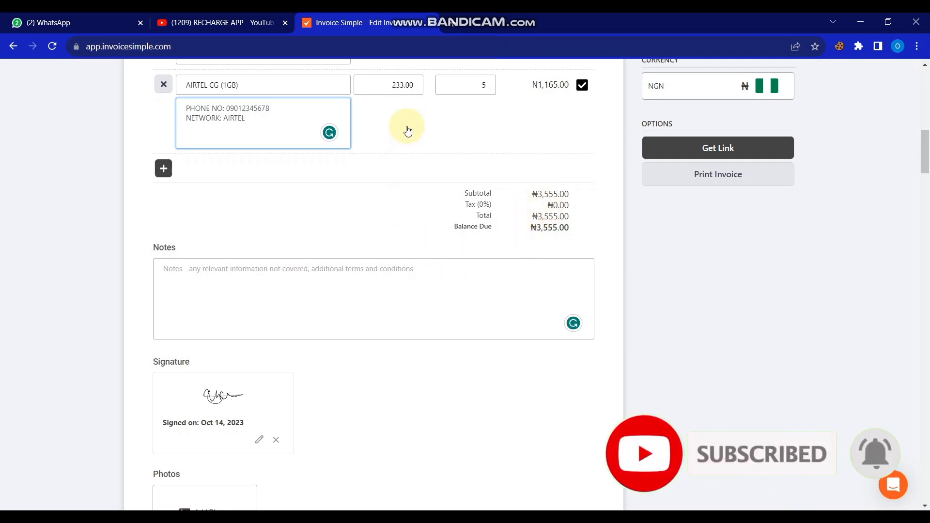
Step: Apply the pink template colour, briefly trying blue before returning to pink
left_click(212, 292)
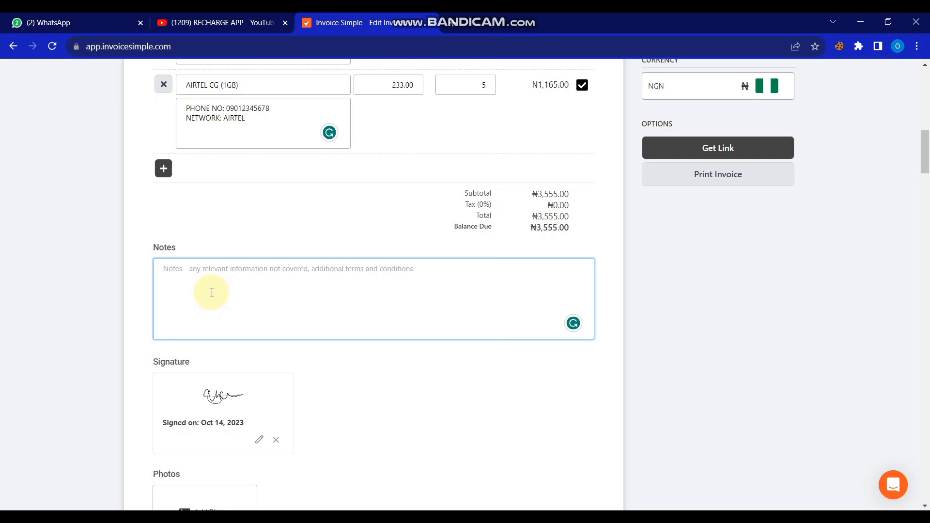
left_click_drag(926, 164, 927, 155)
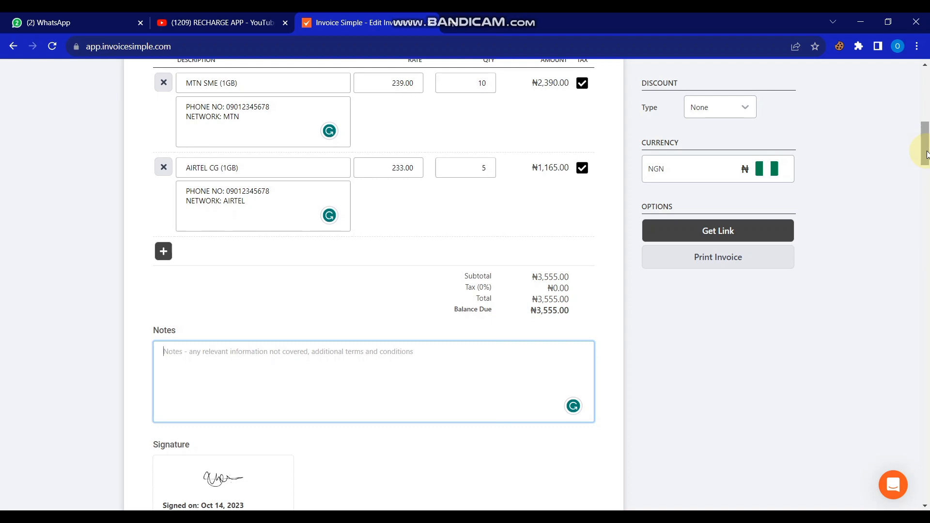
left_click_drag(927, 156, 928, 127)
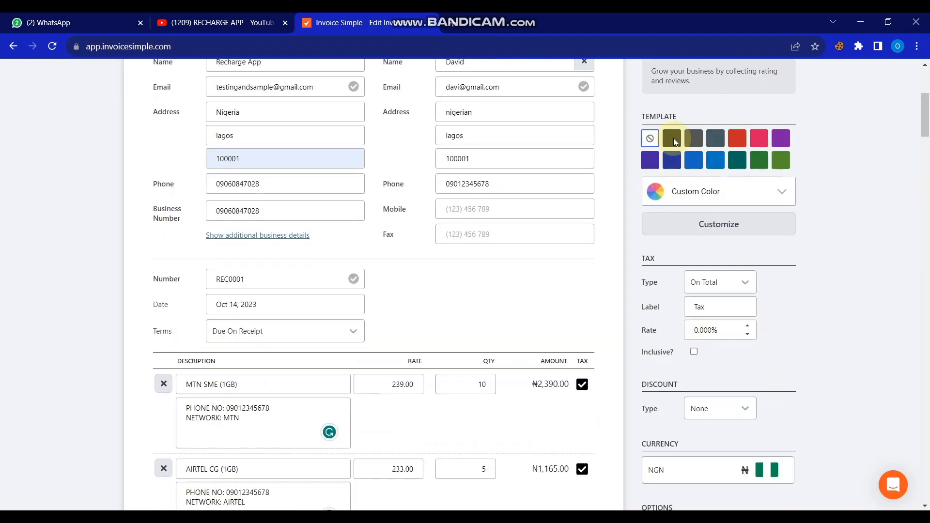
left_click(759, 139)
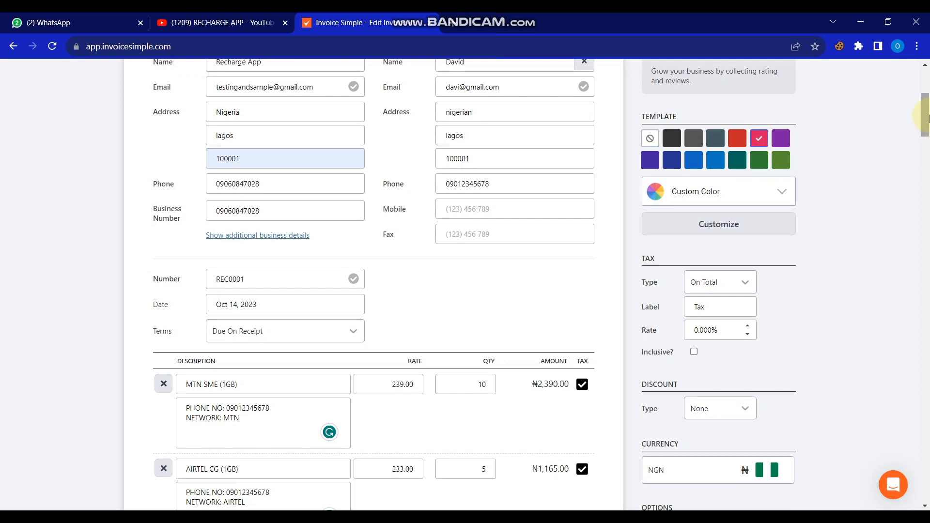
mouse_move(924, 120)
left_mouse_down()
mouse_move(924, 91)
mouse_move(923, 102)
left_mouse_up()
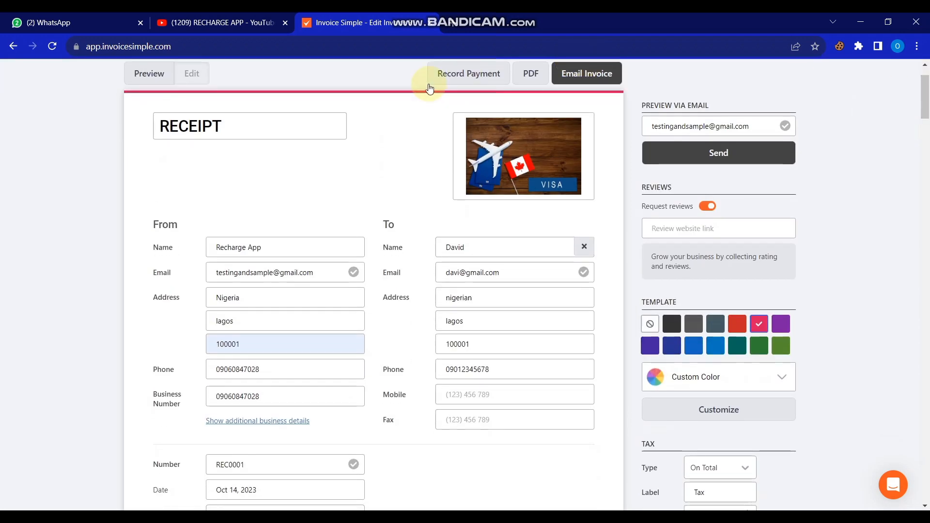
left_click(693, 346)
left_click(759, 324)
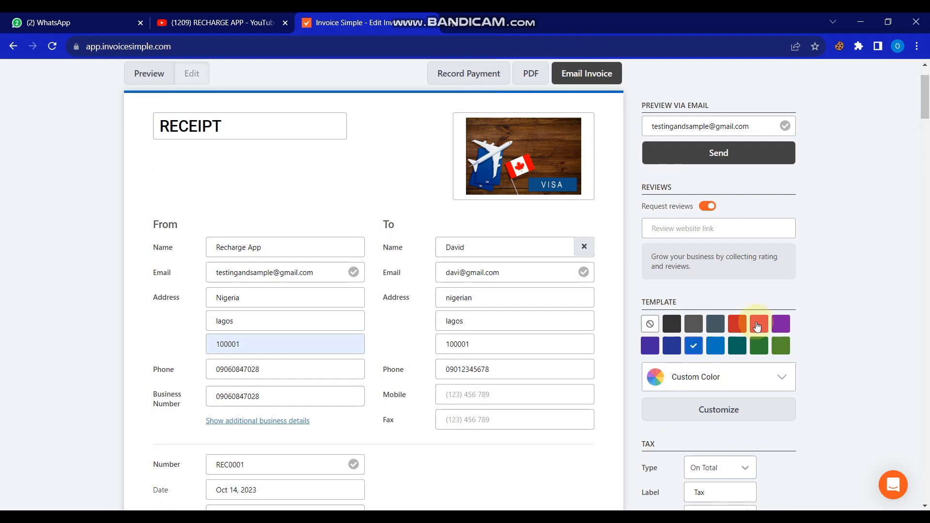
Step: Check the currency list and keep NGN as the receipt currency
scroll(681, 120, "down", 1)
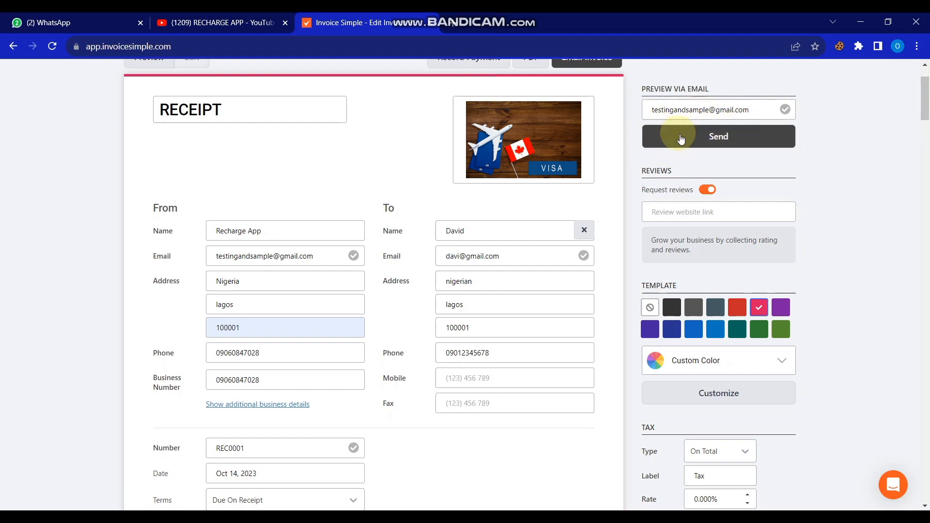
scroll(754, 179, "down", 9)
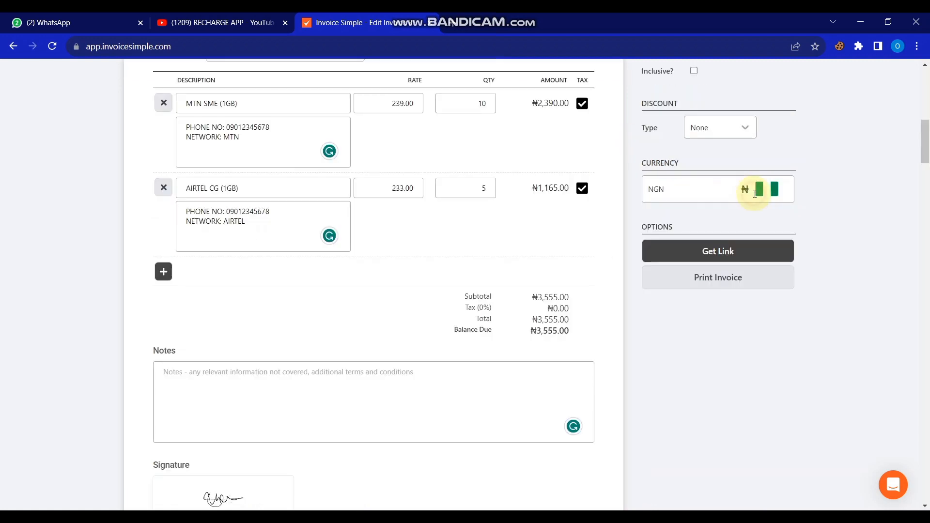
left_click(755, 193)
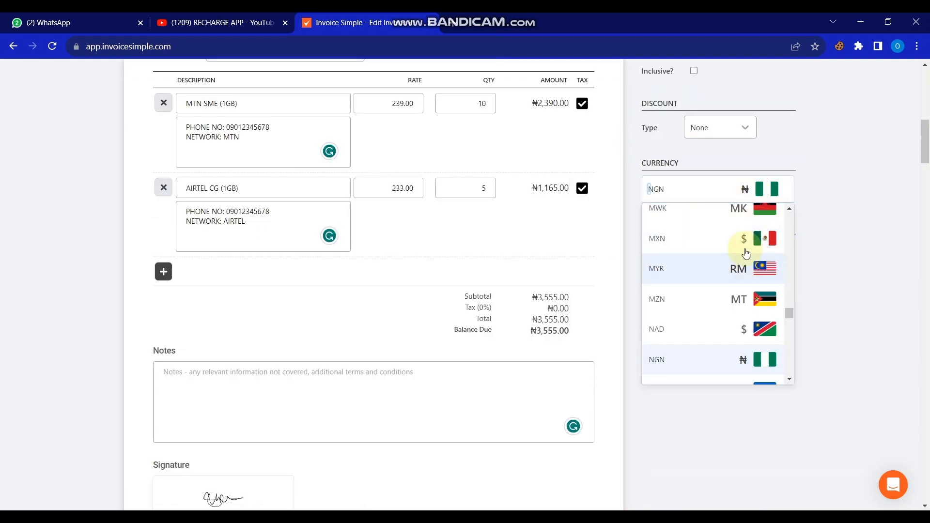
left_click(831, 191)
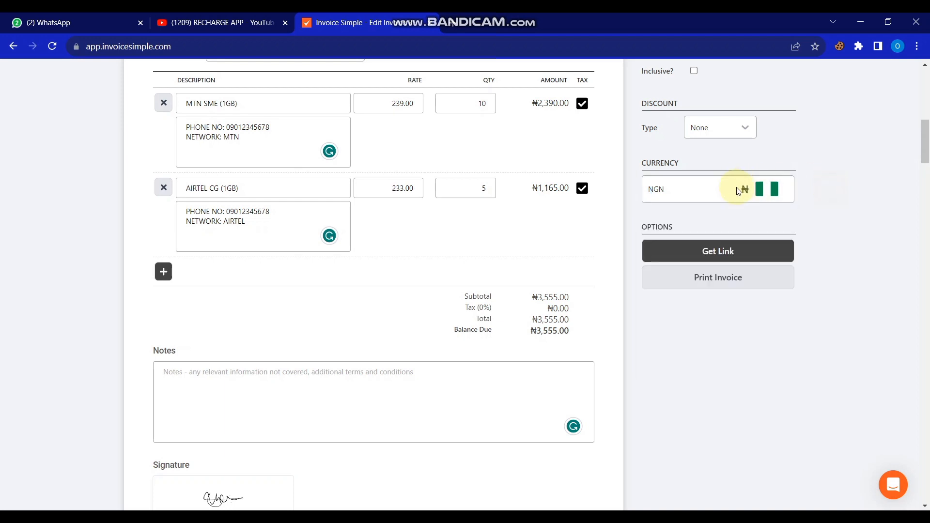
left_click_drag(928, 142, 925, 187)
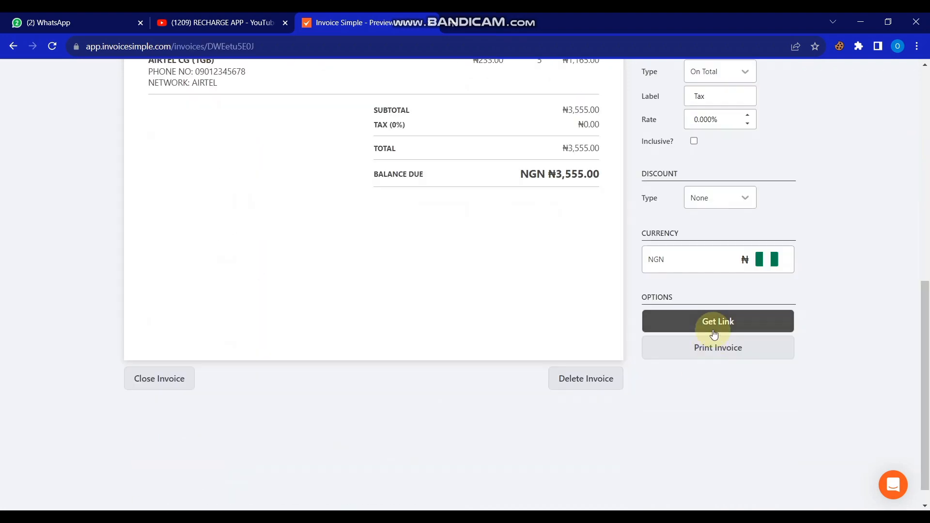
Step: Get the share link and scroll through the shared REC0001 view showing ₦3,555.00 balance due
left_click(715, 335)
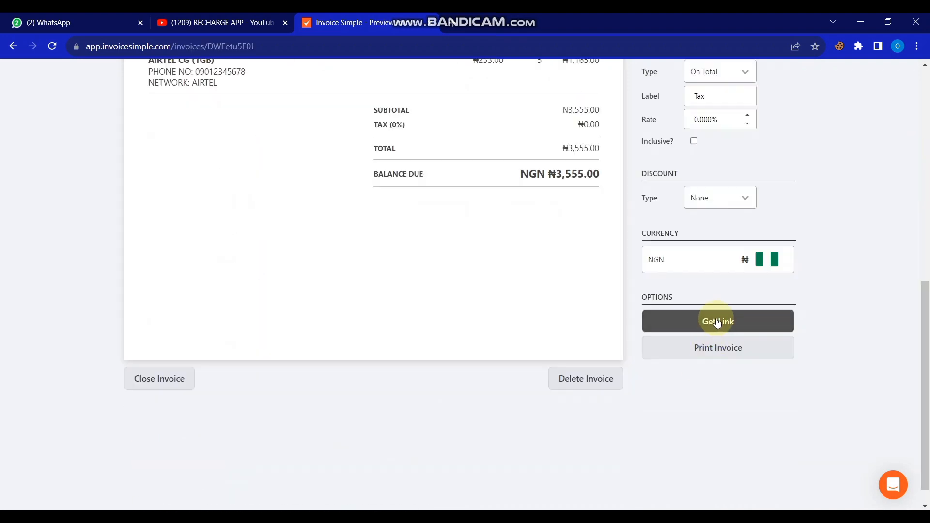
left_click_drag(928, 153, 922, 177)
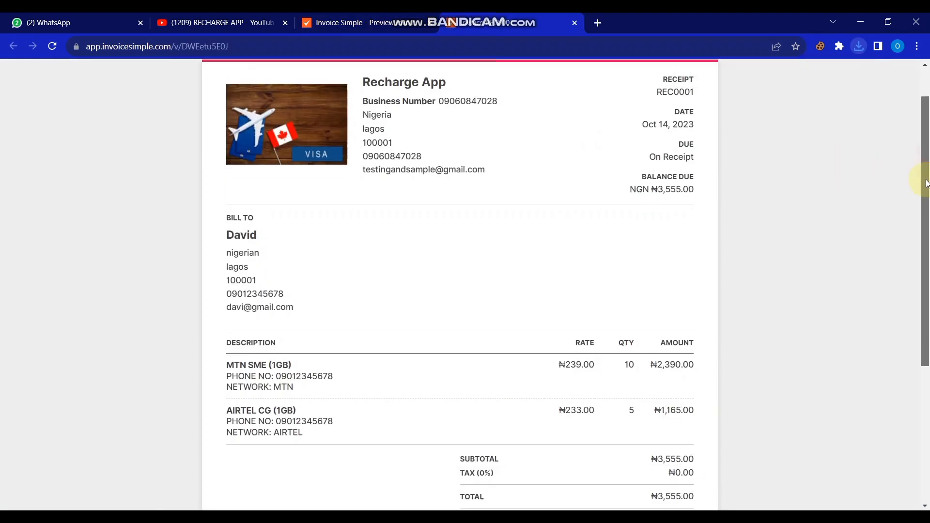
left_click(376, 21)
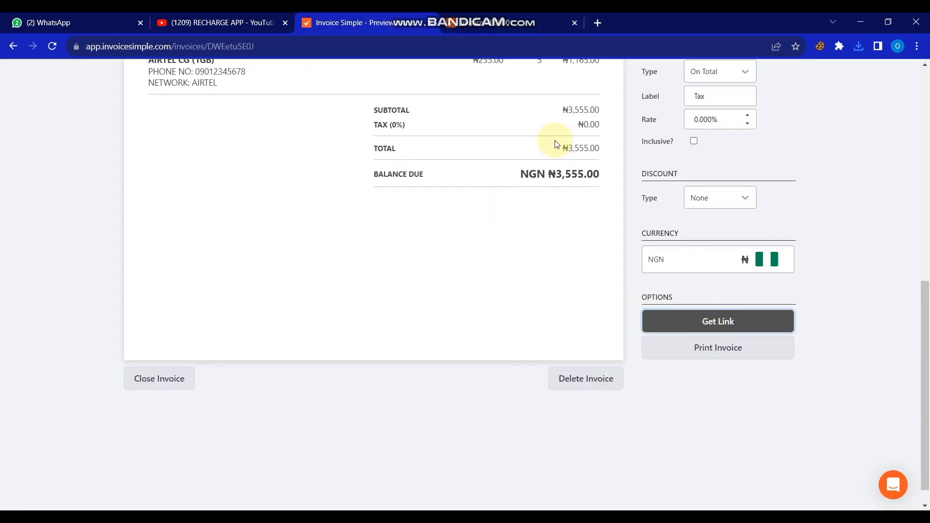
left_click(505, 15)
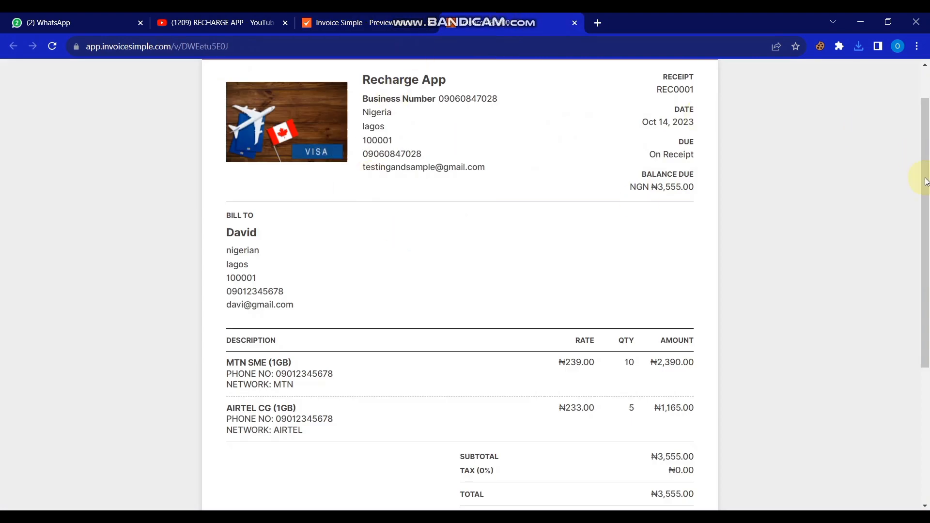
mouse_move(922, 174)
left_mouse_down()
mouse_move(923, 137)
mouse_move(907, 285)
left_mouse_up()
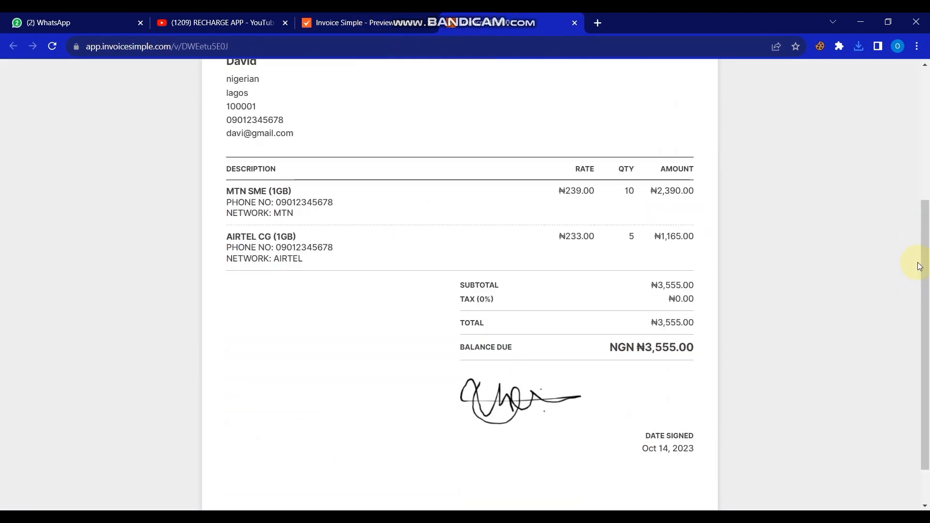
left_click_drag(926, 273, 926, 306)
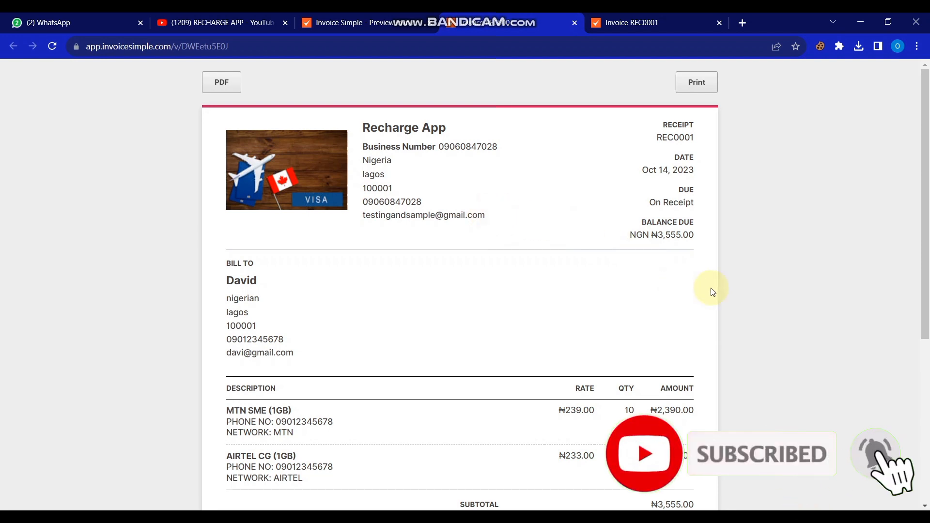
mouse_move(925, 280)
left_mouse_down()
mouse_move(919, 412)
mouse_move(922, 396)
mouse_move(928, 438)
left_mouse_up()
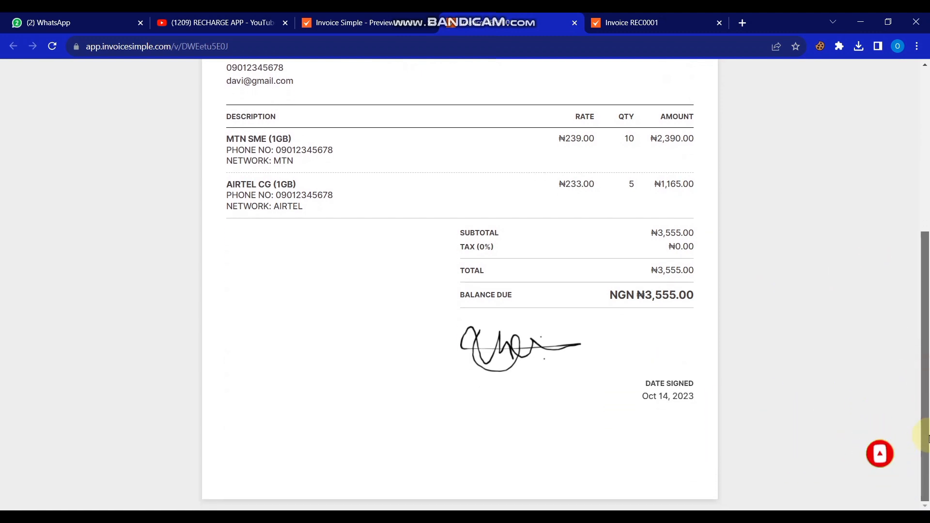